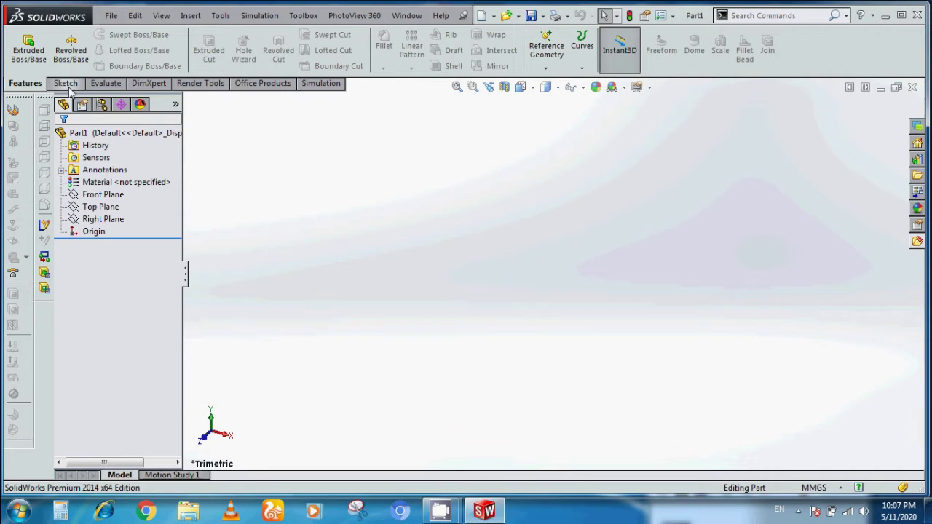
# Start Sketch1 on the Front Plane of the empty part
pyautogui.click(65, 83)
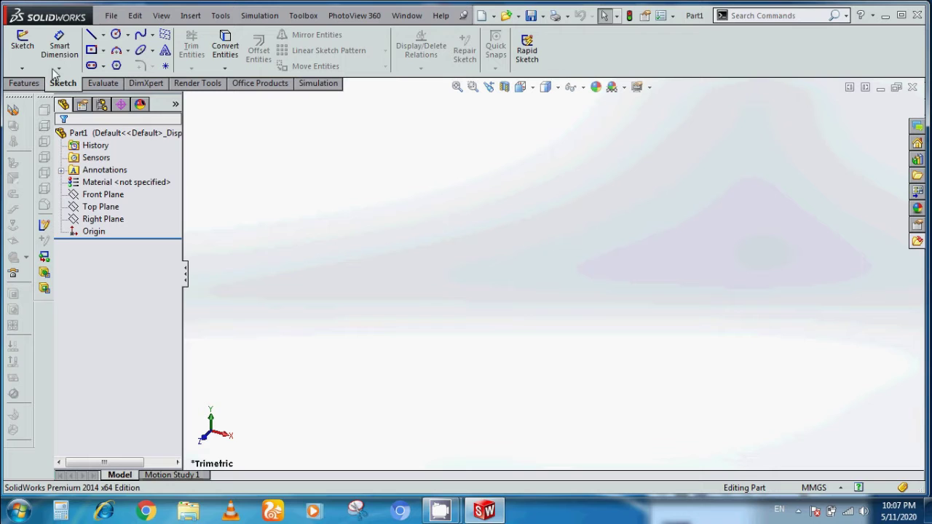
pyautogui.click(22, 46)
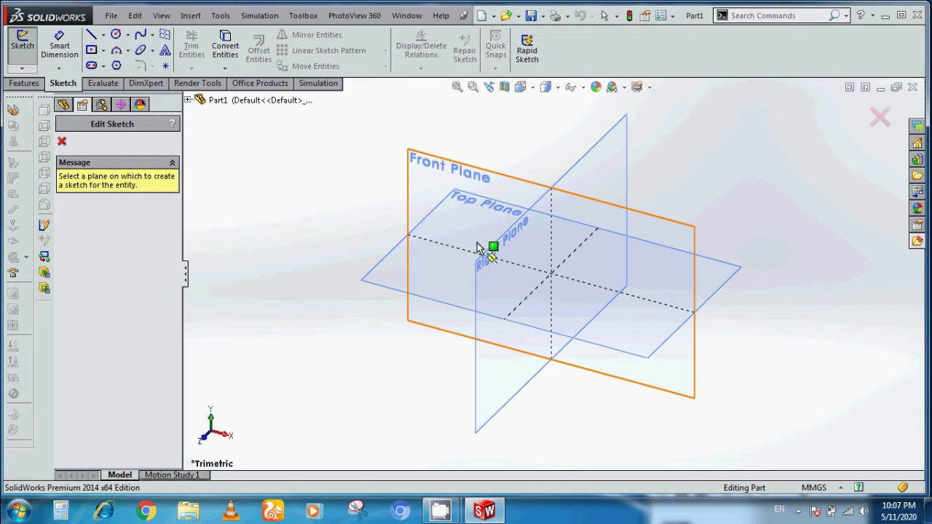
pyautogui.click(431, 179)
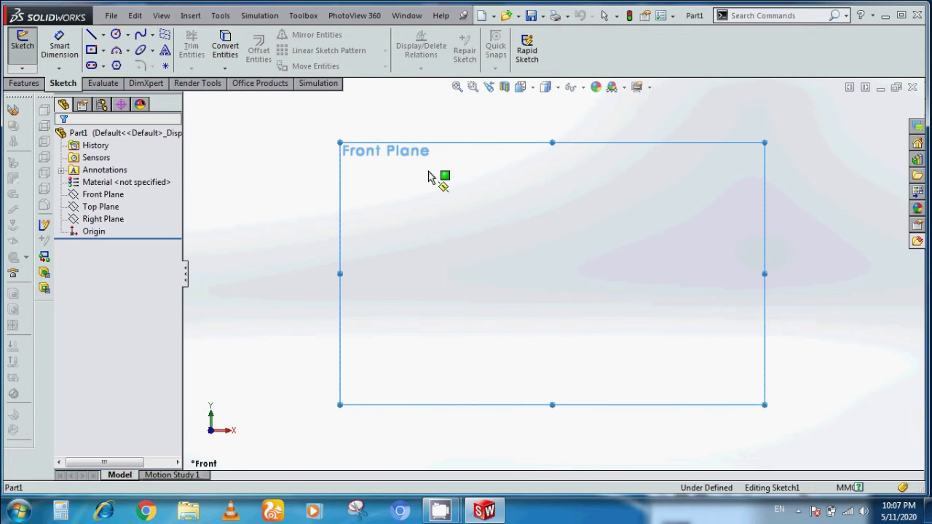
pyautogui.click(115, 35)
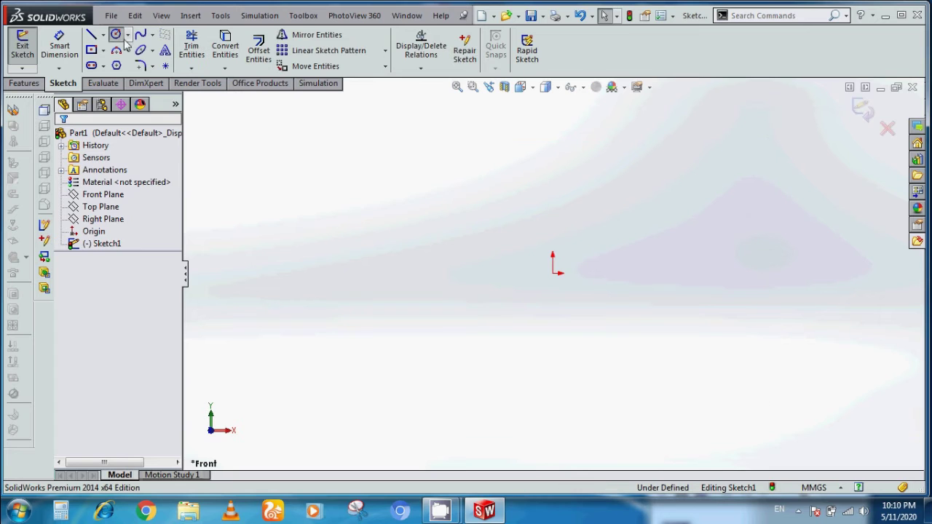
# Draw a circle centred on the origin and a horizontal centerline running left from its centre
pyautogui.click(553, 273)
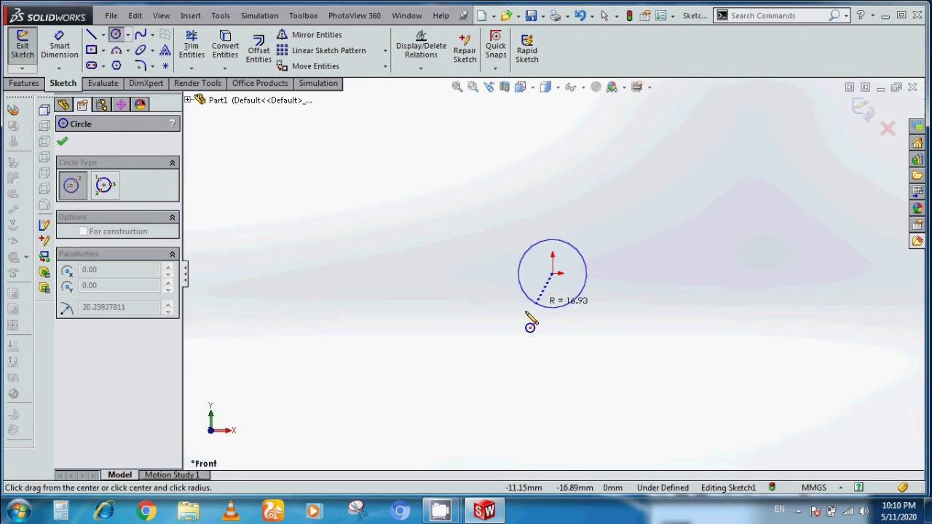
pyautogui.click(518, 329)
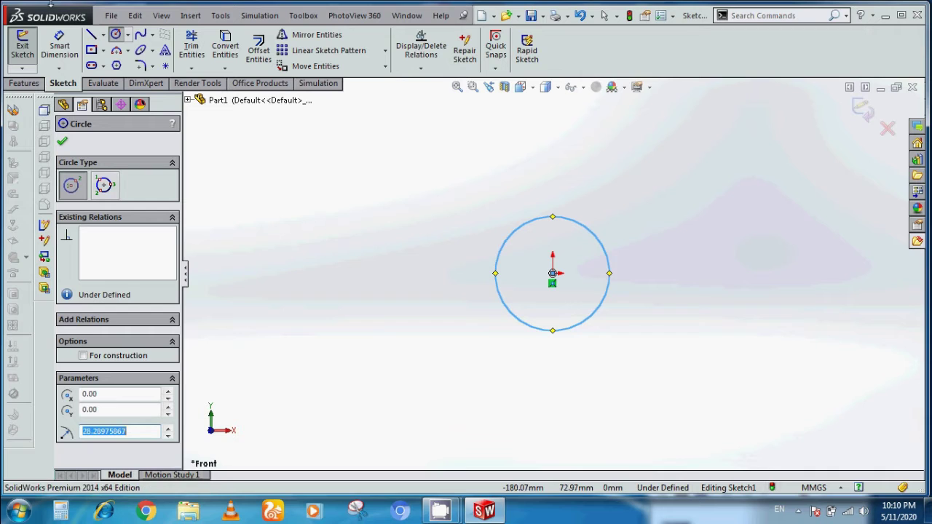
pyautogui.click(102, 35)
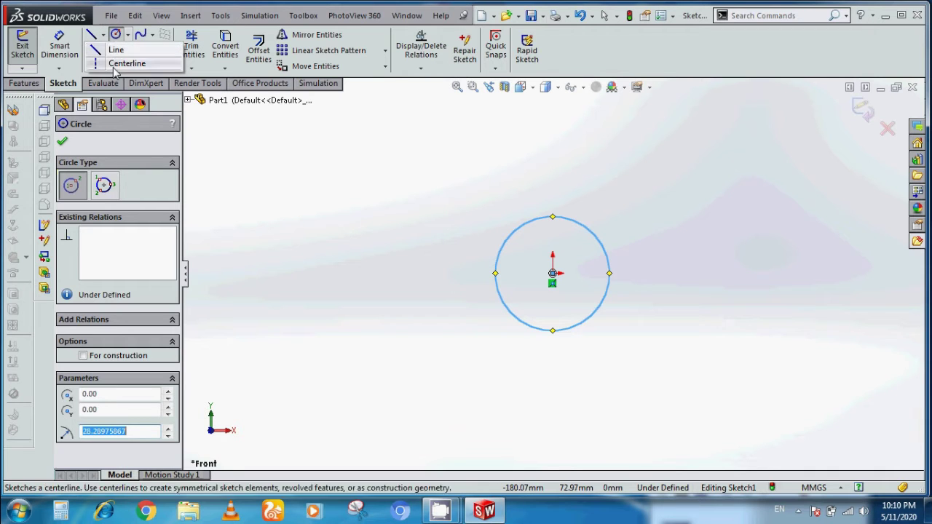
pyautogui.click(116, 64)
pyautogui.click(553, 273)
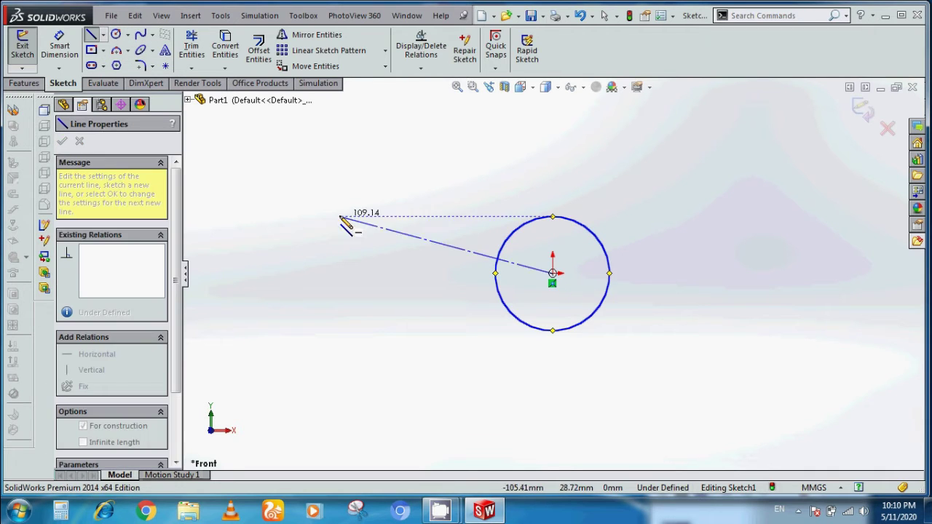
pyautogui.click(302, 276)
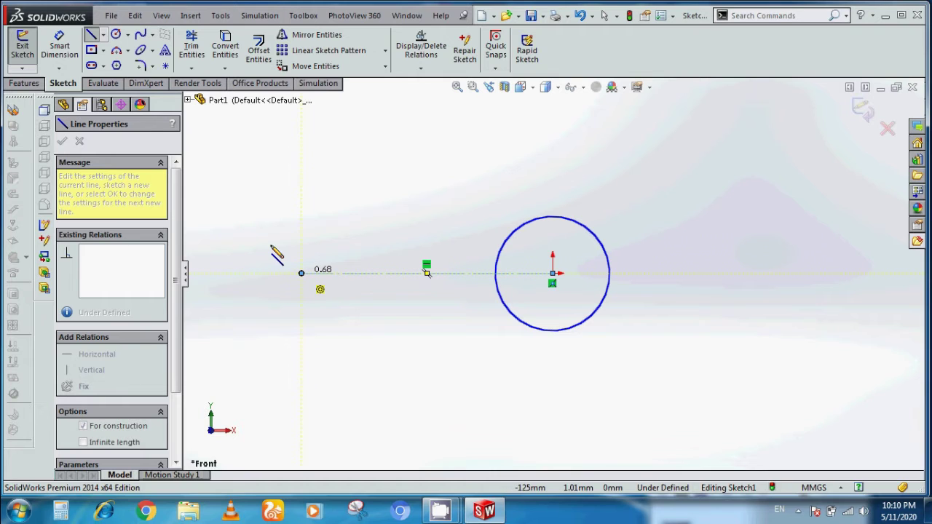
# Draw a smaller circle centred on the centerline's left end
pyautogui.click(115, 34)
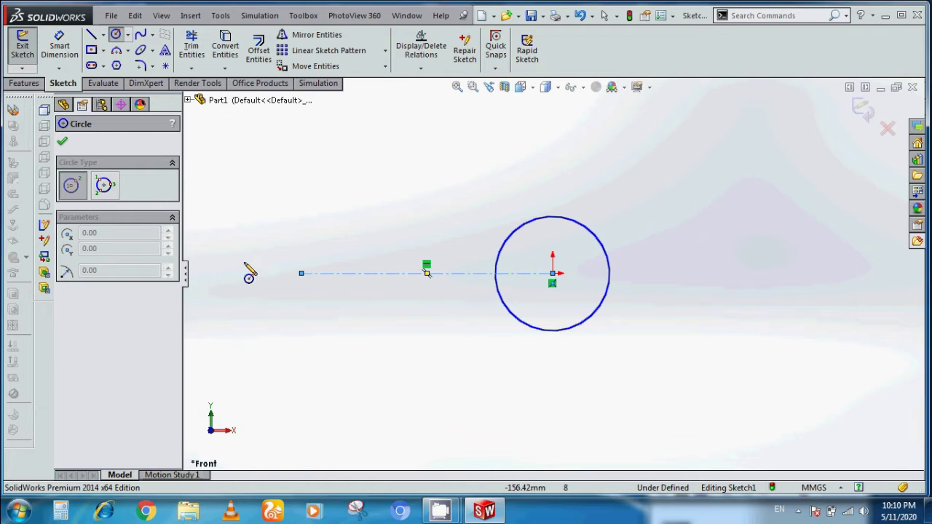
pyautogui.click(302, 274)
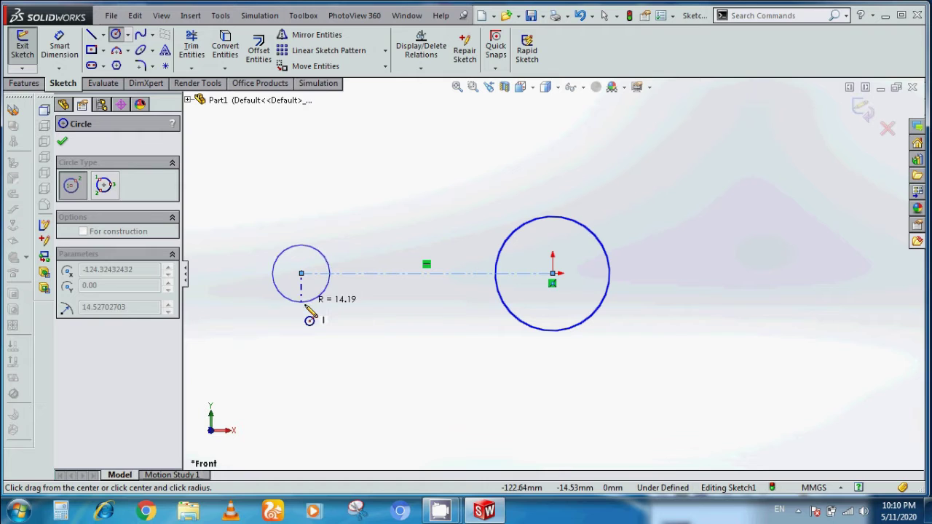
pyautogui.click(304, 307)
pyautogui.click(60, 46)
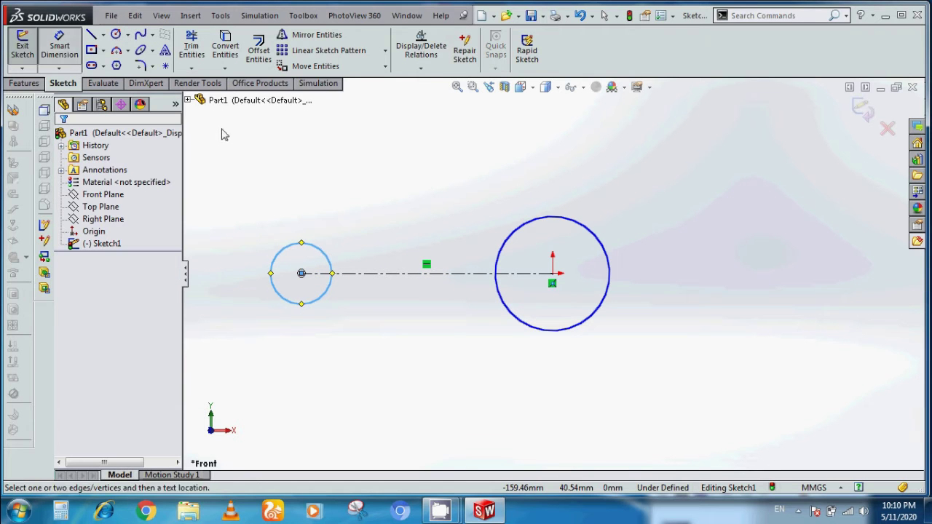
# Dimension the large circle to Ø50 and the small circle to Ø25
pyautogui.click(516, 231)
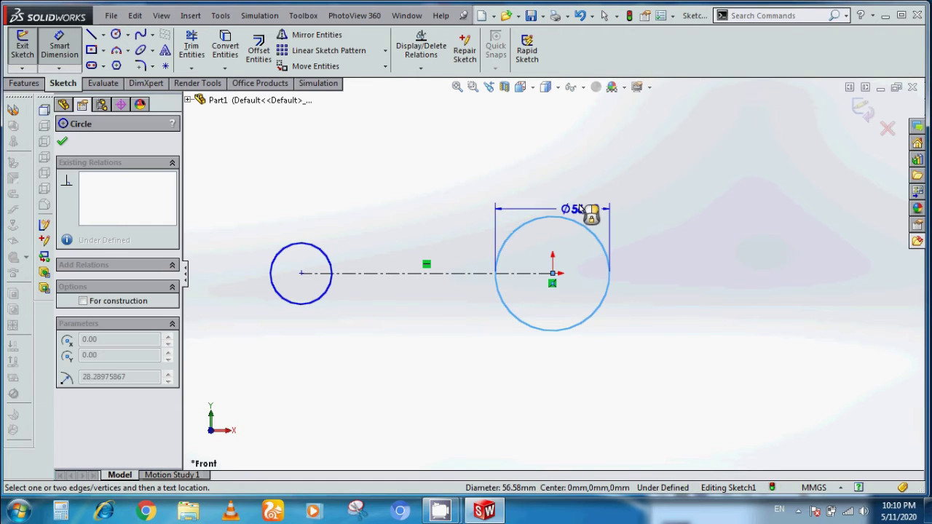
pyautogui.click(580, 207)
pyautogui.write('50')
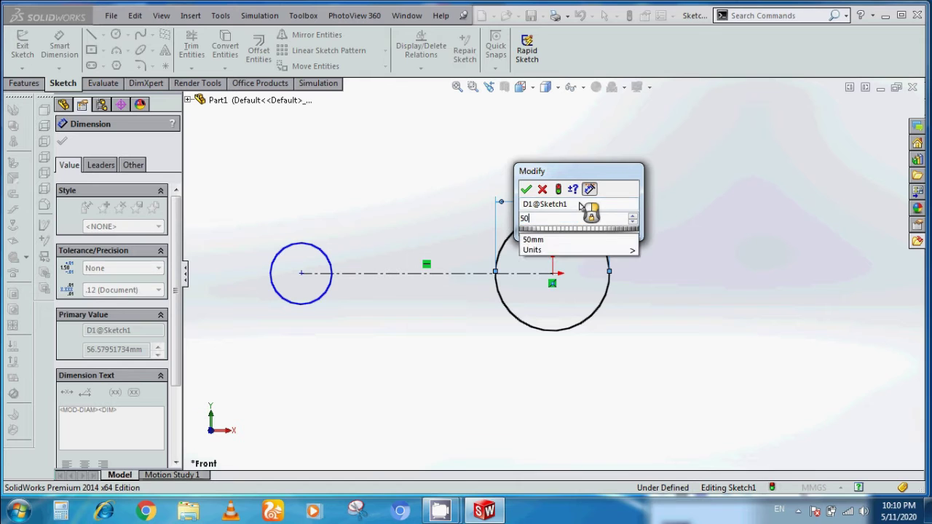
pyautogui.press('Return')
pyautogui.click(318, 251)
pyautogui.click(324, 214)
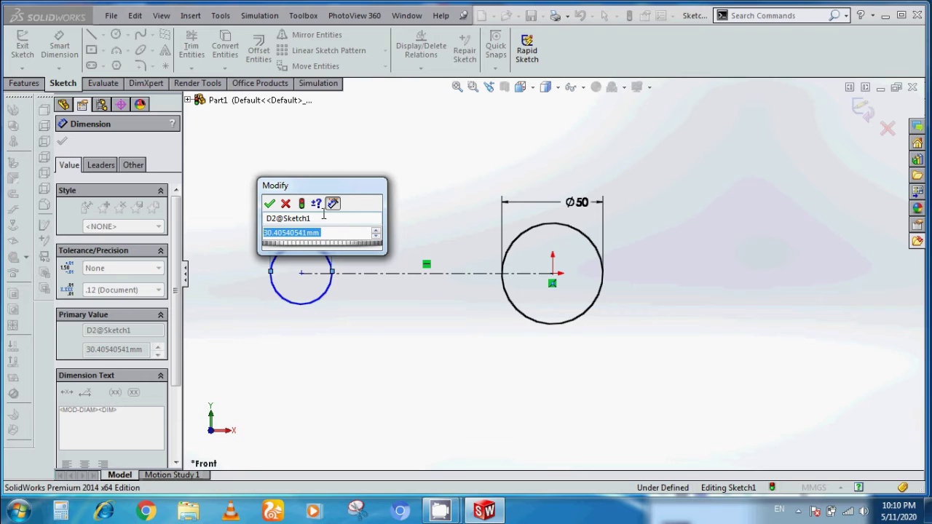
pyautogui.write('25')
pyautogui.press('Return')
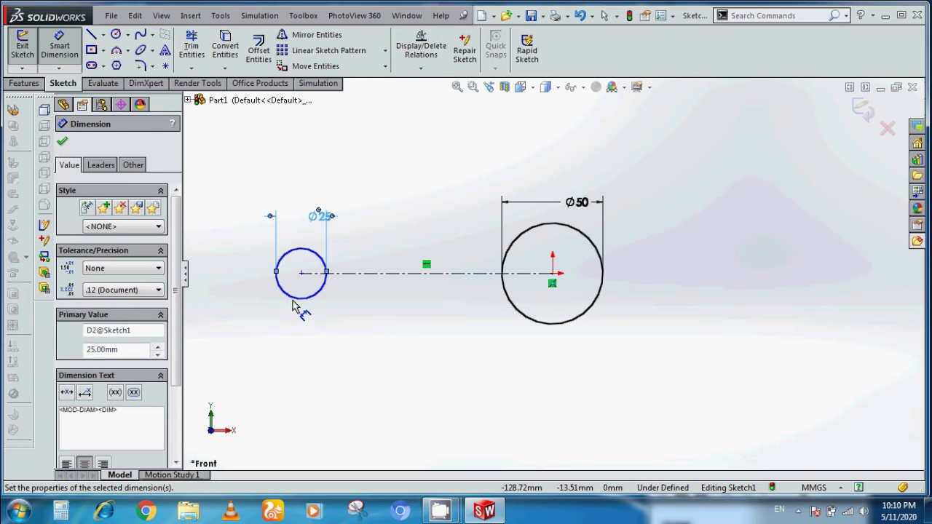
# Set the centre-to-centre distance between the two circles to 80 mm
pyautogui.click(294, 298)
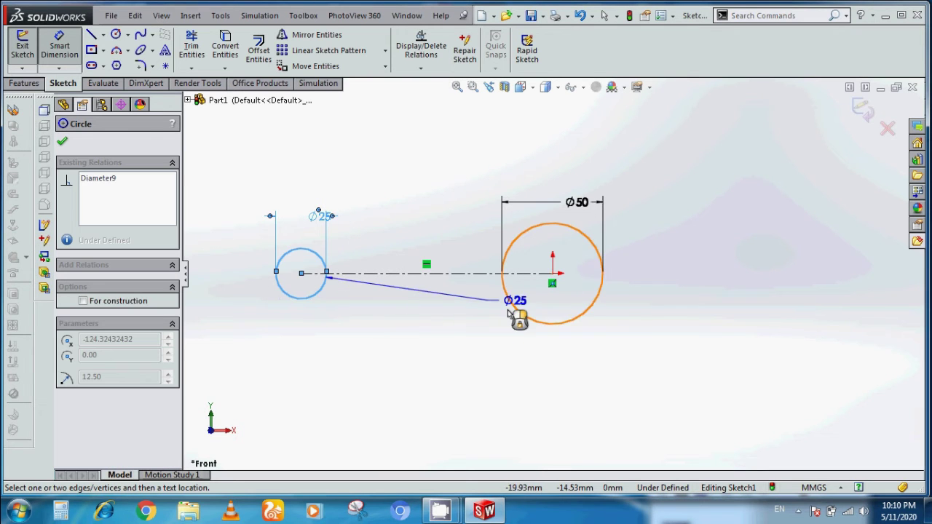
pyautogui.click(510, 313)
pyautogui.click(442, 351)
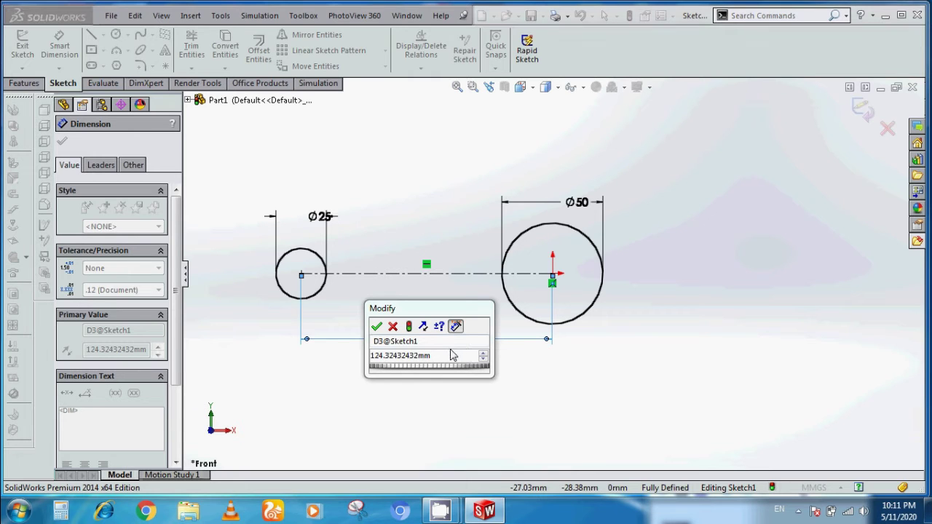
pyautogui.moveTo(448, 355); pyautogui.dragTo(362, 354)
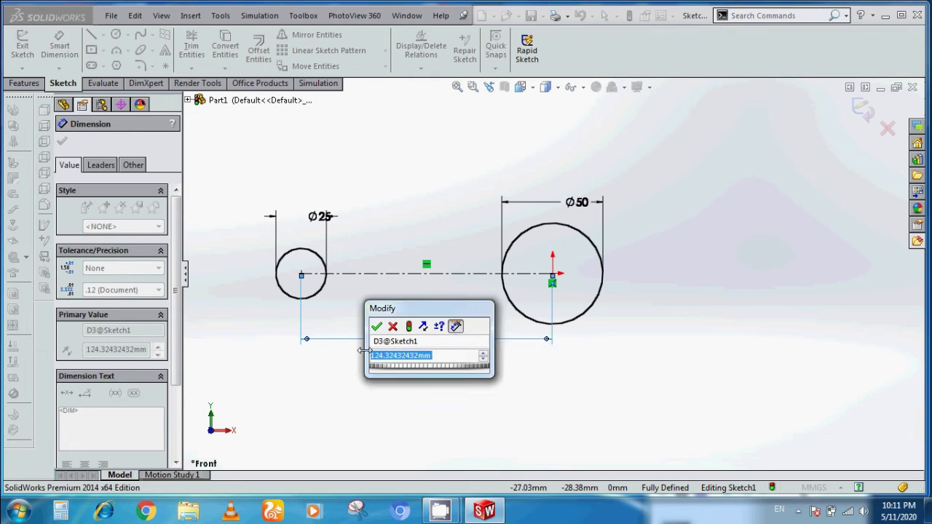
pyautogui.write('80')
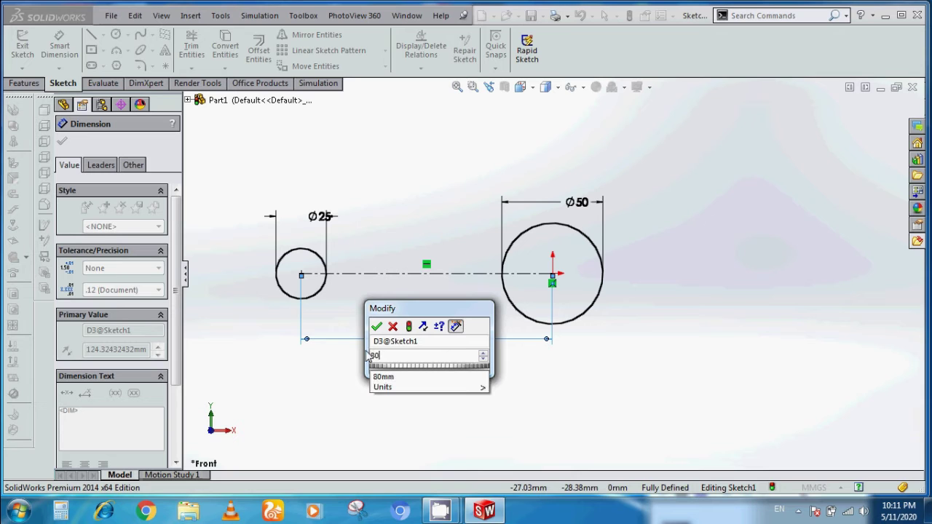
pyautogui.press('Return')
pyautogui.click(91, 34)
pyautogui.click(354, 363)
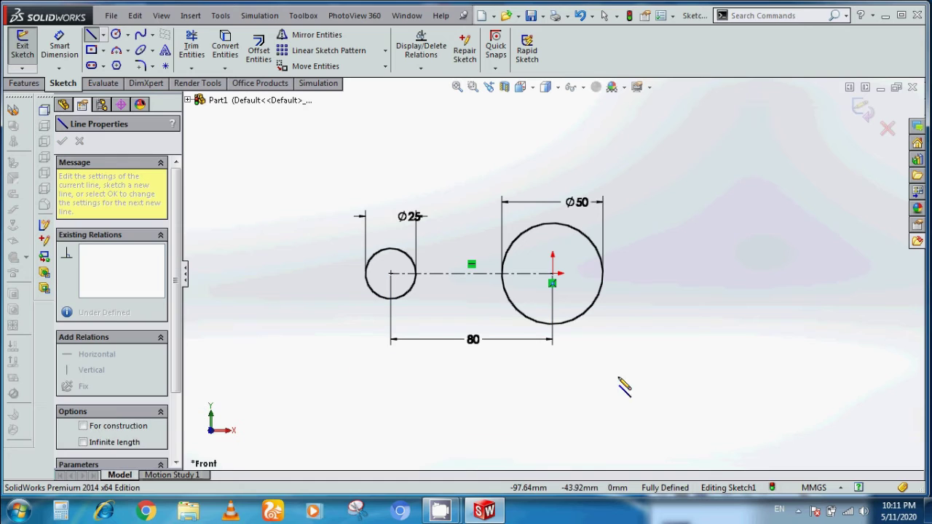
# Finish the line beneath both circles and make it tangent to the Ø50 circle
pyautogui.click(638, 388)
pyautogui.press('Escape')
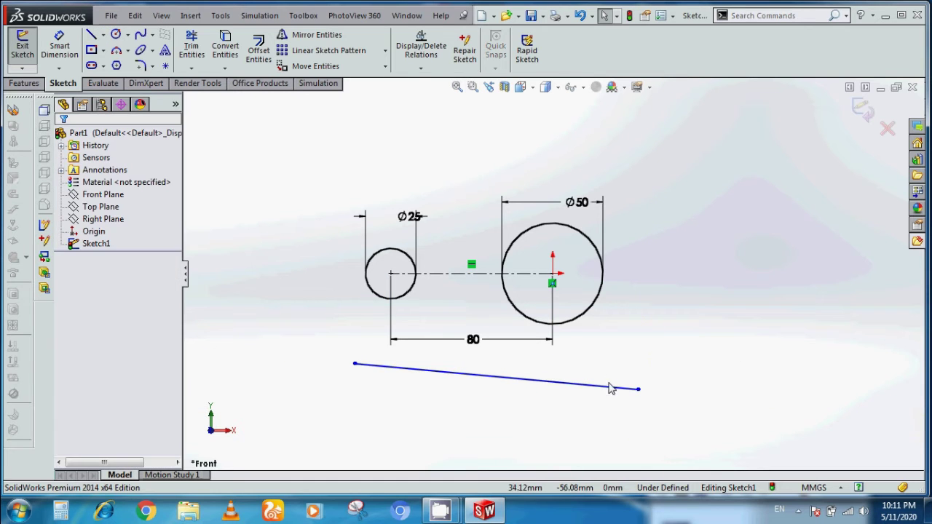
pyautogui.click(566, 325)
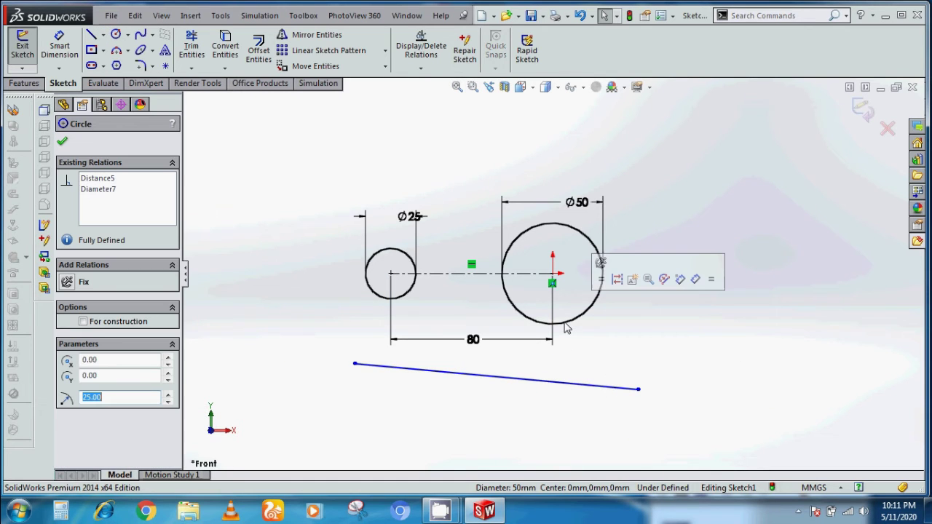
pyautogui.keyDown('ctrl'); pyautogui.click(568, 388); pyautogui.keyUp('ctrl')
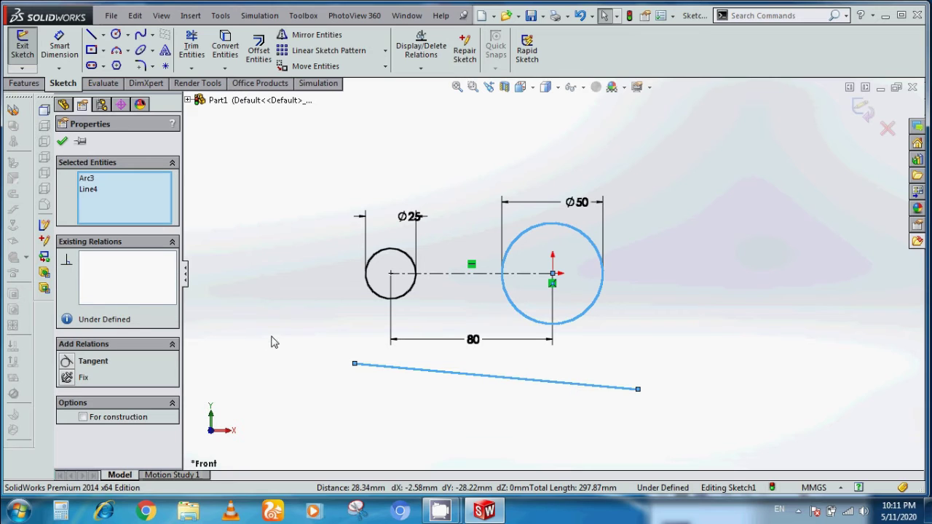
pyautogui.click(66, 362)
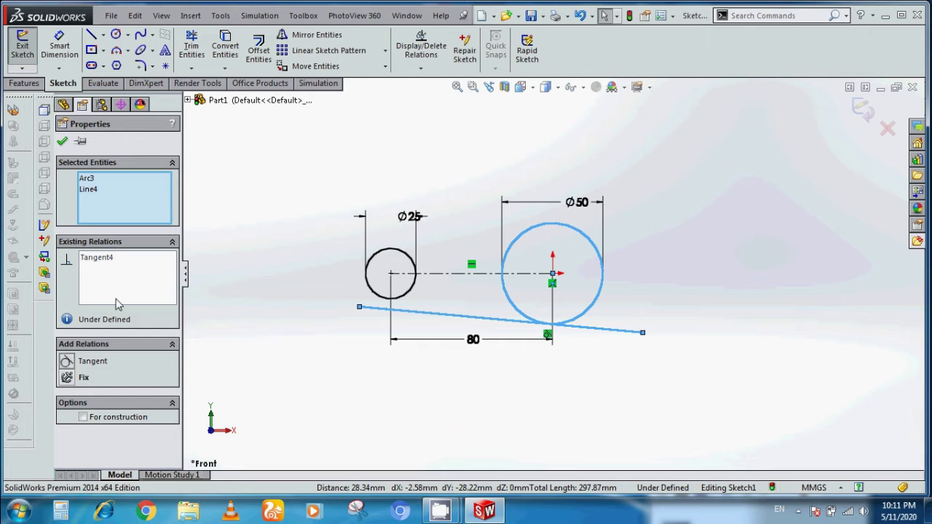
pyautogui.click(62, 141)
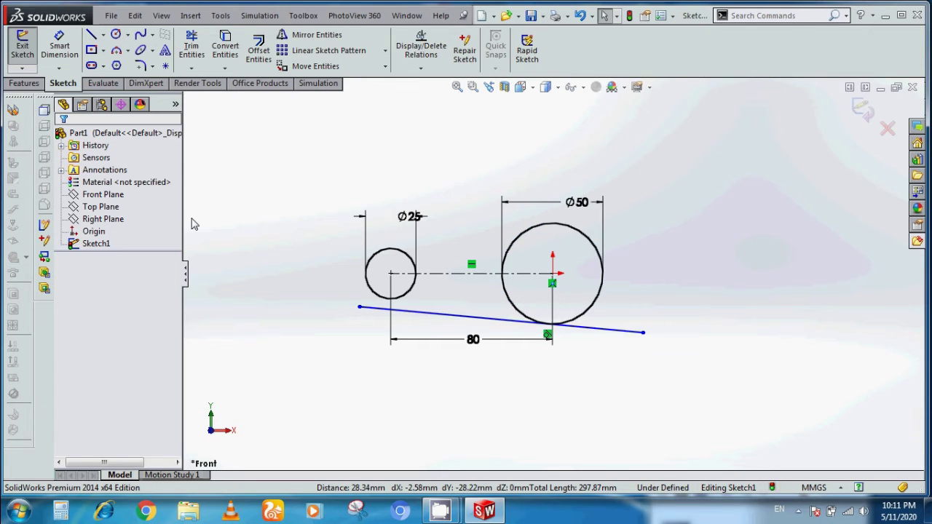
# Make the bottom line tangent to the Ø25 circle as well
pyautogui.click(369, 293)
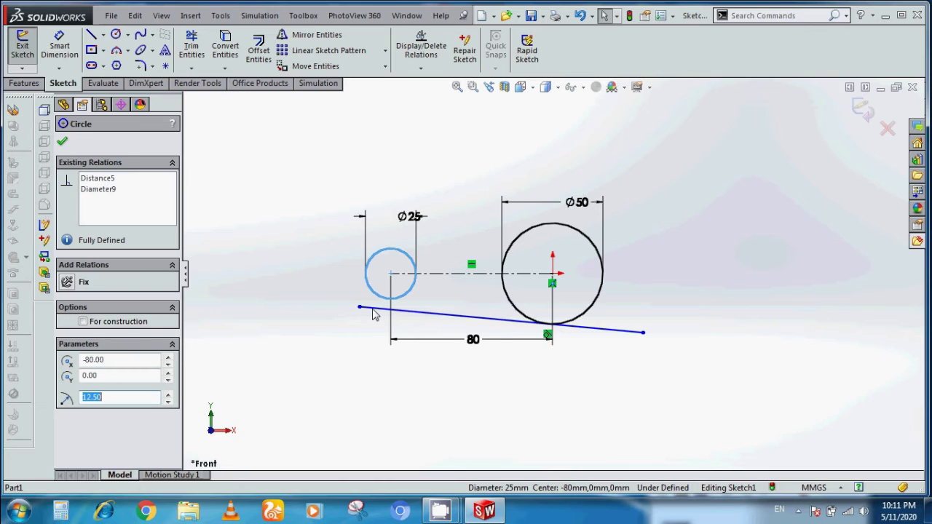
pyautogui.click(372, 309)
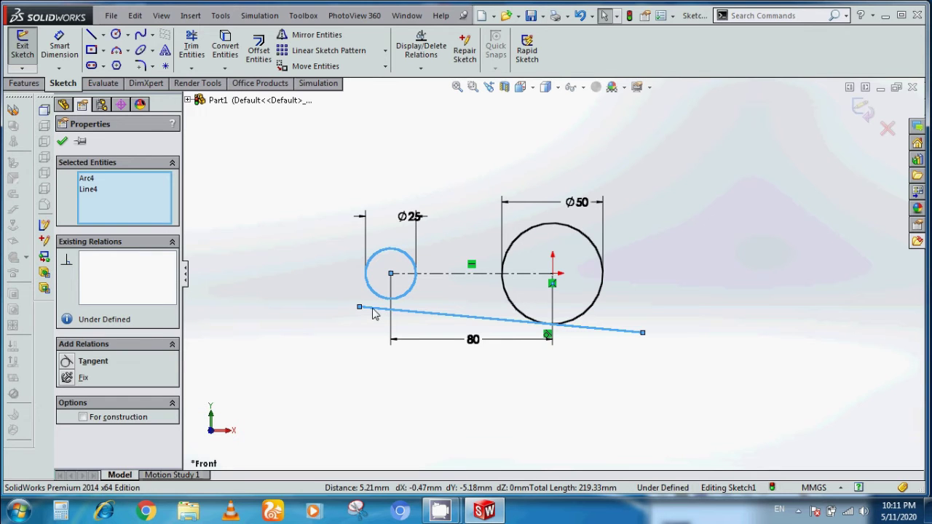
pyautogui.click(65, 364)
pyautogui.click(231, 320)
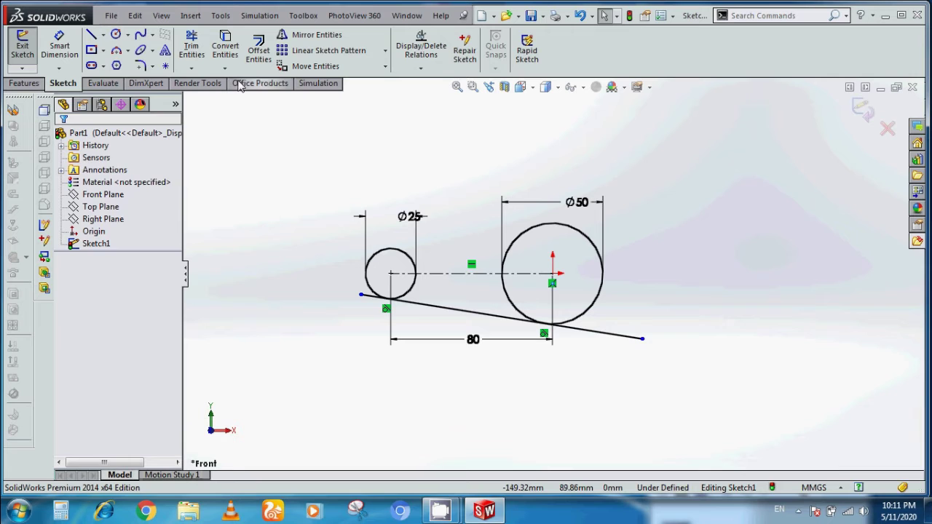
pyautogui.click(192, 45)
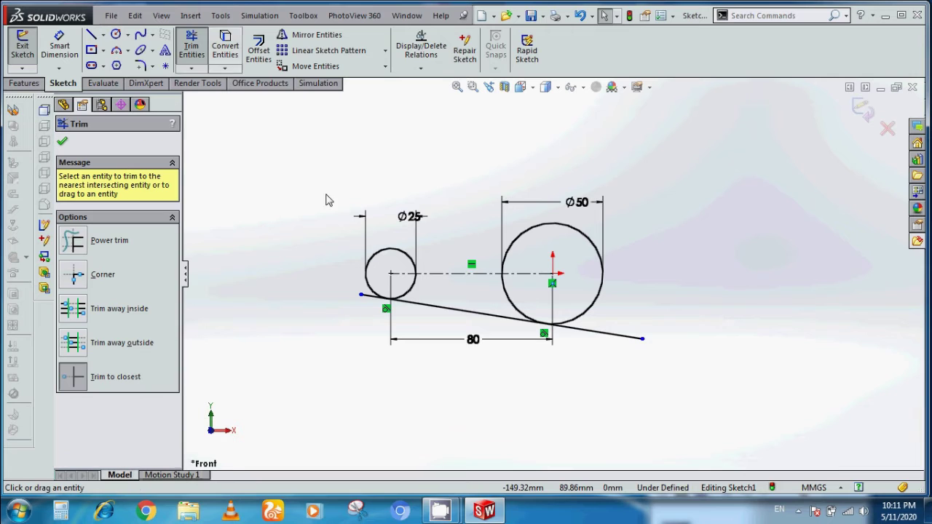
# Trim the tangent line's overhangs beyond the Ø25 and Ø50 circles
pyautogui.click(369, 299)
pyautogui.click(630, 341)
pyautogui.press('Escape')
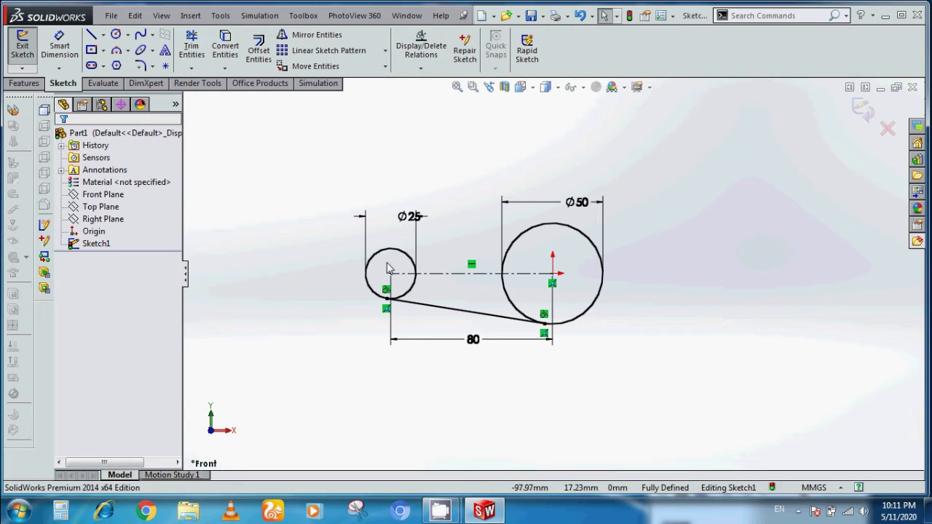
# Mirror the tangent line about the horizontal centerline to form the upper tangent line
pyautogui.click(460, 313)
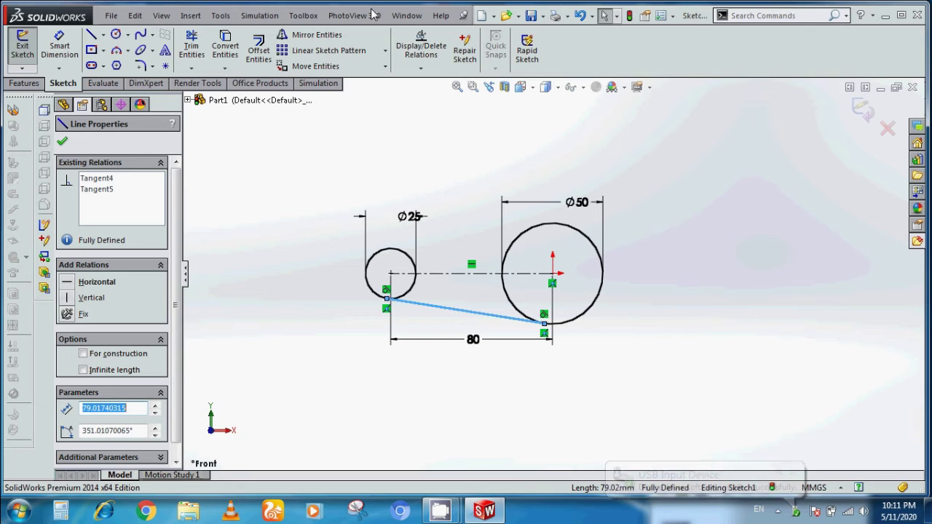
pyautogui.click(297, 41)
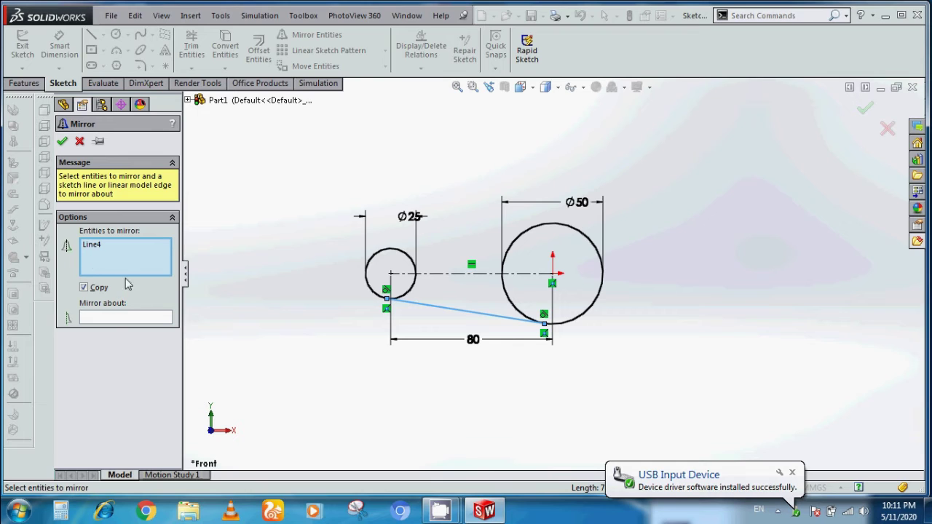
pyautogui.click(101, 322)
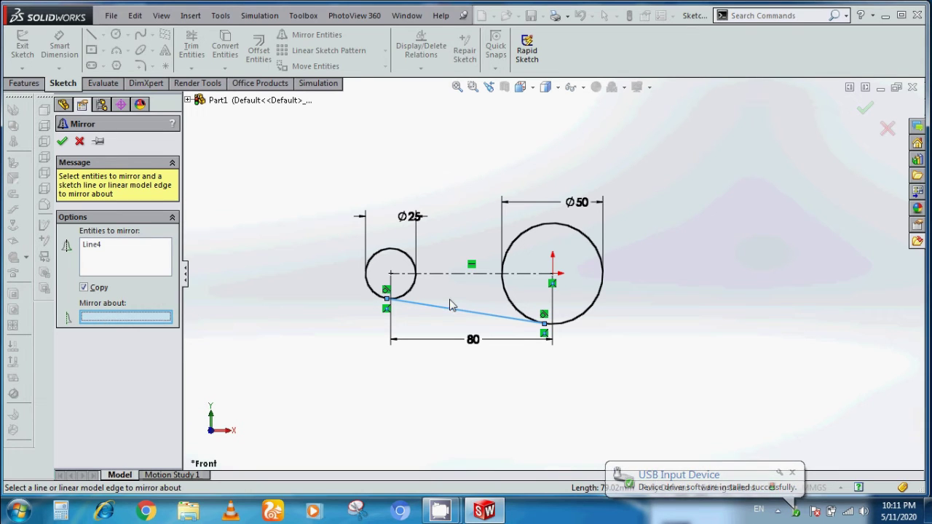
pyautogui.click(464, 275)
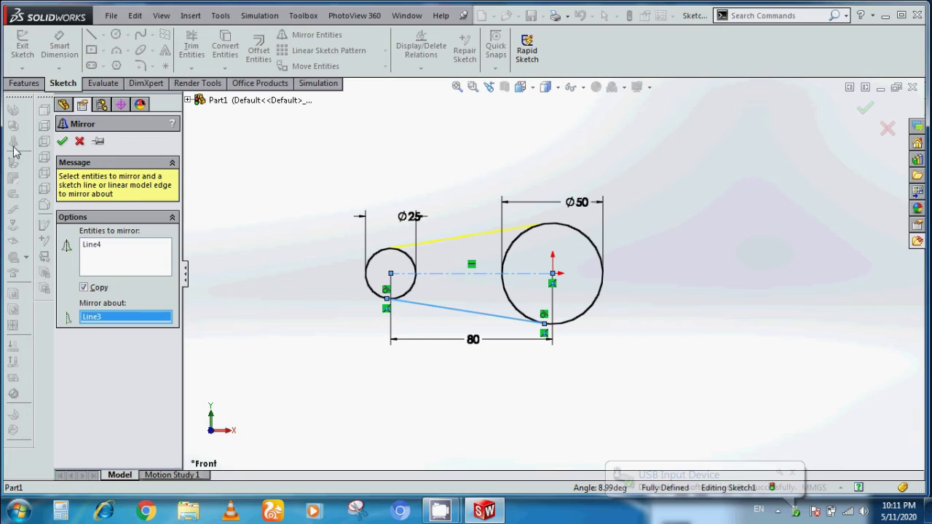
pyautogui.click(63, 142)
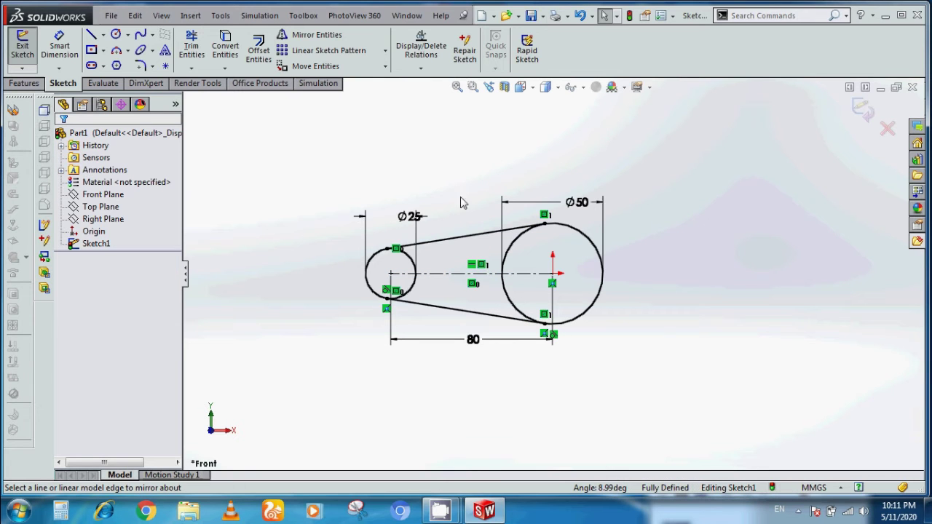
pyautogui.click(192, 45)
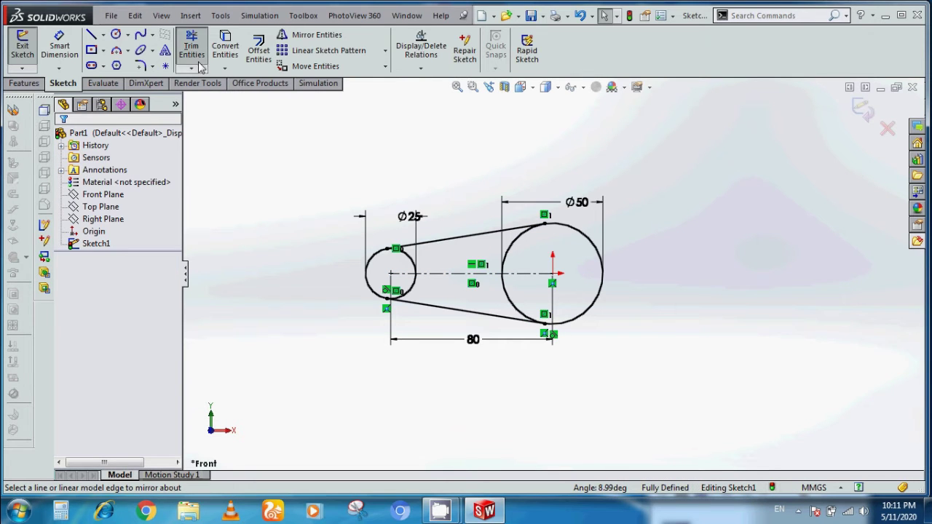
# Trim away the inner arcs of the Ø25 and Ø50 circles, leaving one closed belt profile
pyautogui.click(415, 294)
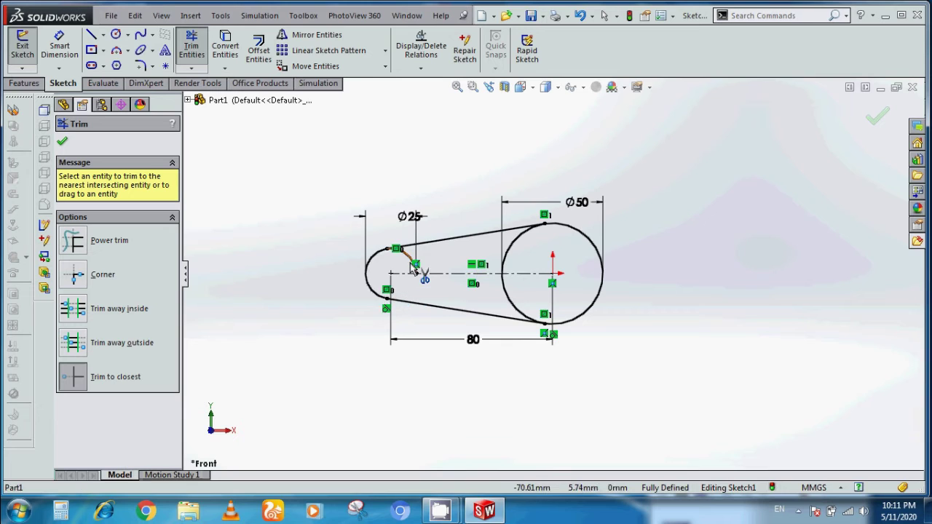
pyautogui.click(503, 284)
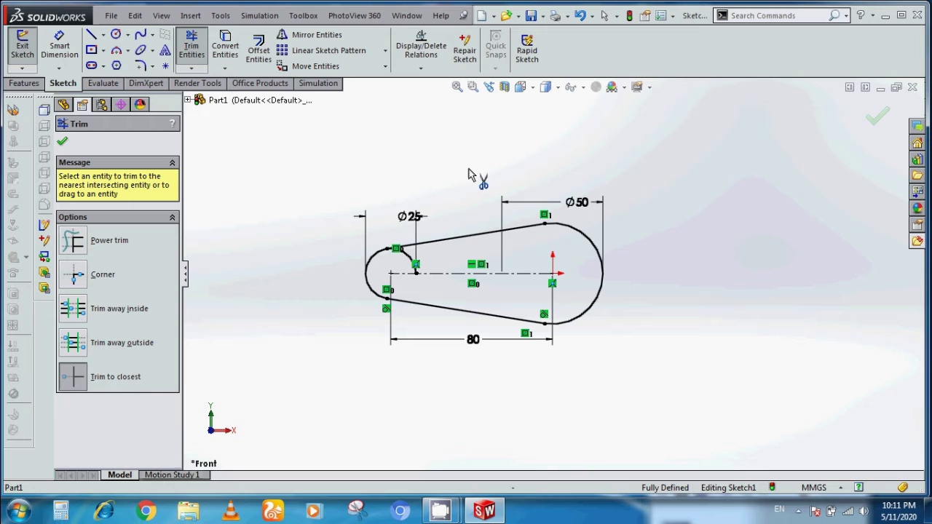
pyautogui.click(406, 261)
pyautogui.scroll(2, 495, 207)
pyautogui.scroll(1, 452, 247)
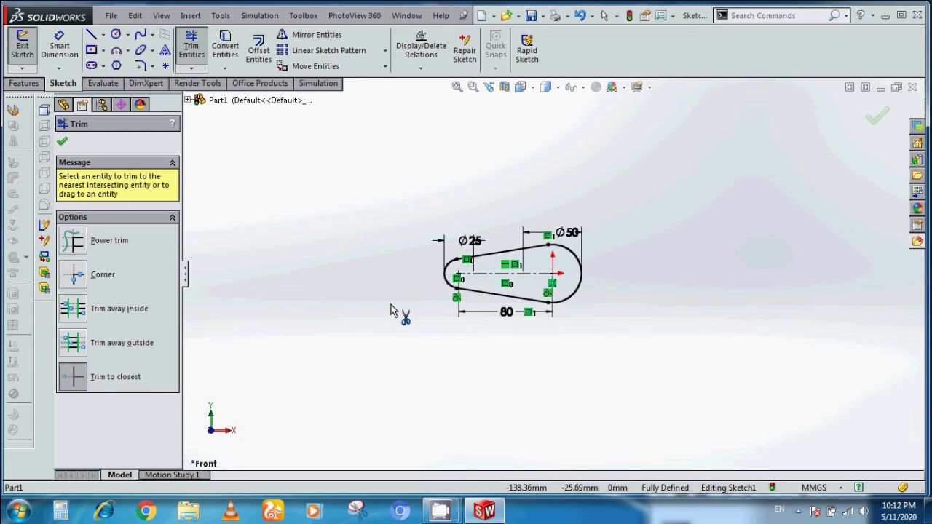
pyautogui.click(24, 83)
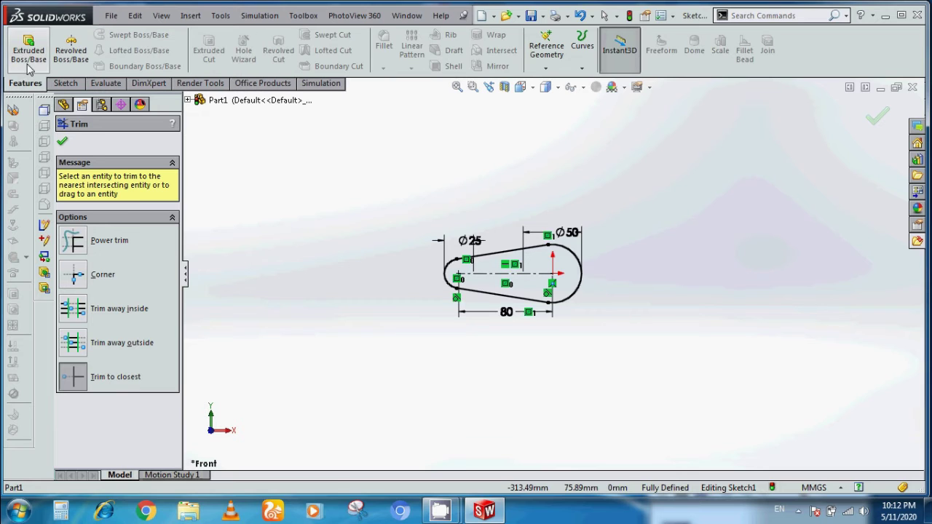
# Extrude the profile Blind 10 mm as Boss-Extrude1
pyautogui.click(28, 62)
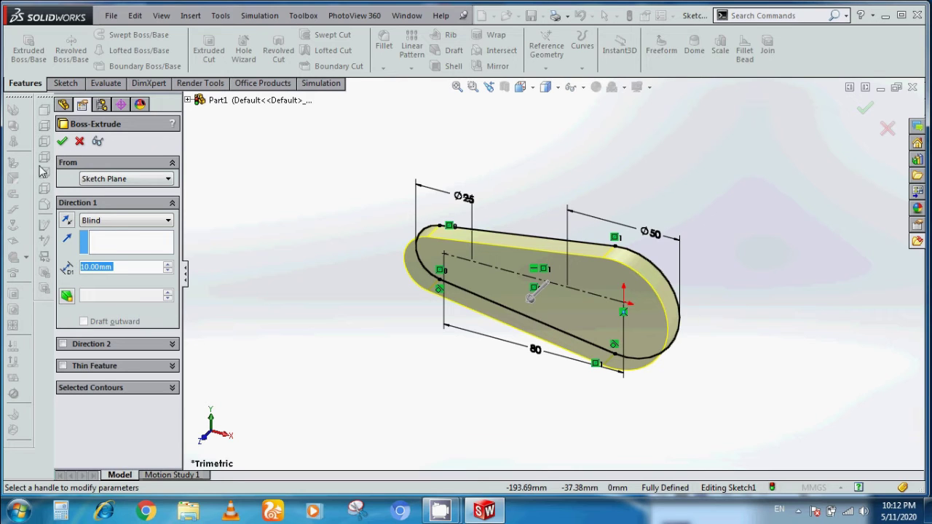
pyautogui.click(63, 142)
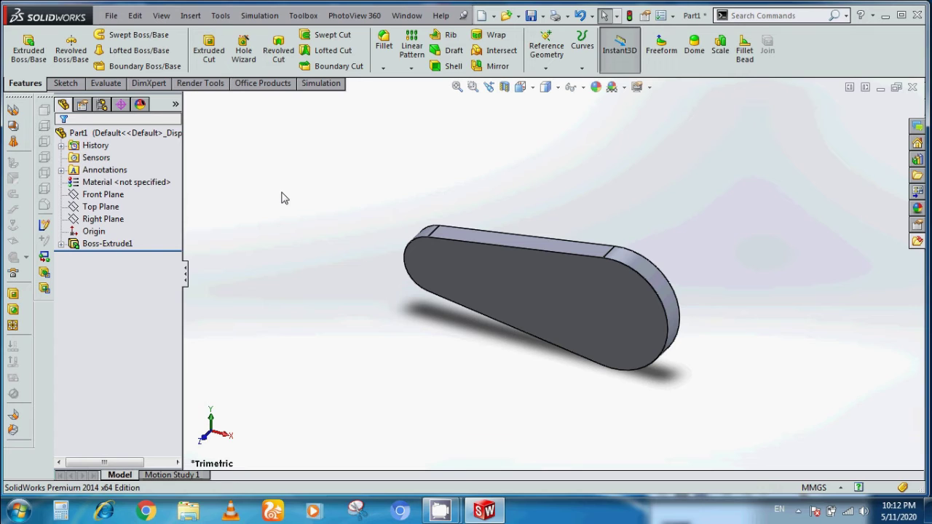
# Select the plate's front face for the next sketch
pyautogui.doubleClick(458, 260)
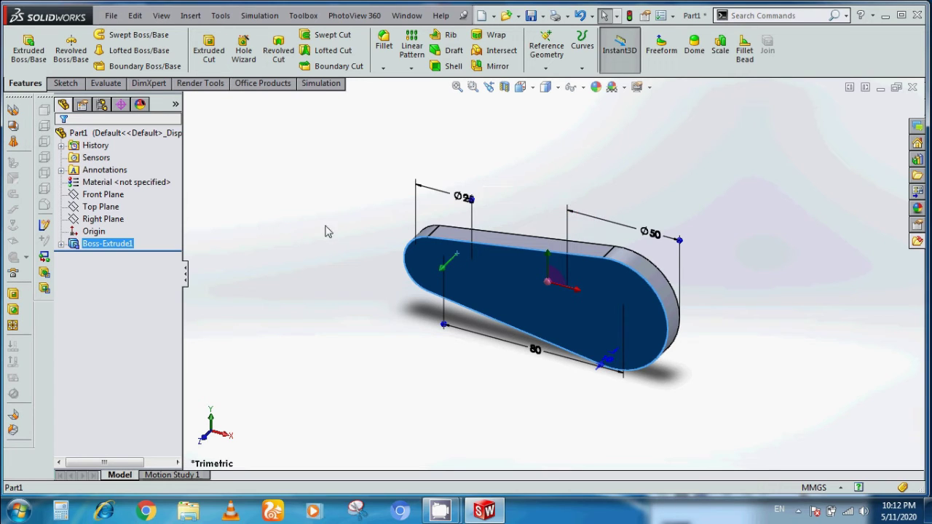
pyautogui.click(64, 83)
# Start Sketch2 on the front face, view it Normal To, and convert the face's edges
pyautogui.click(22, 45)
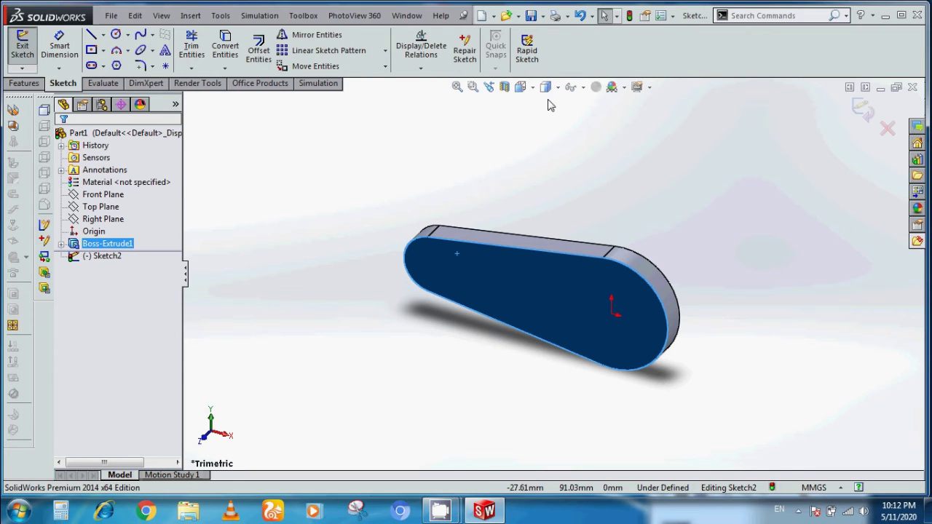
pyautogui.click(520, 87)
pyautogui.click(591, 156)
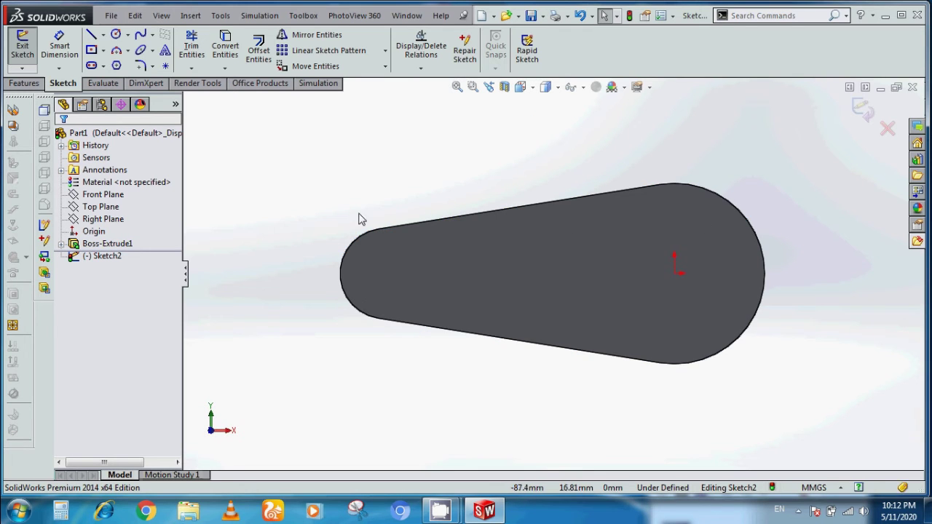
pyautogui.click(527, 257)
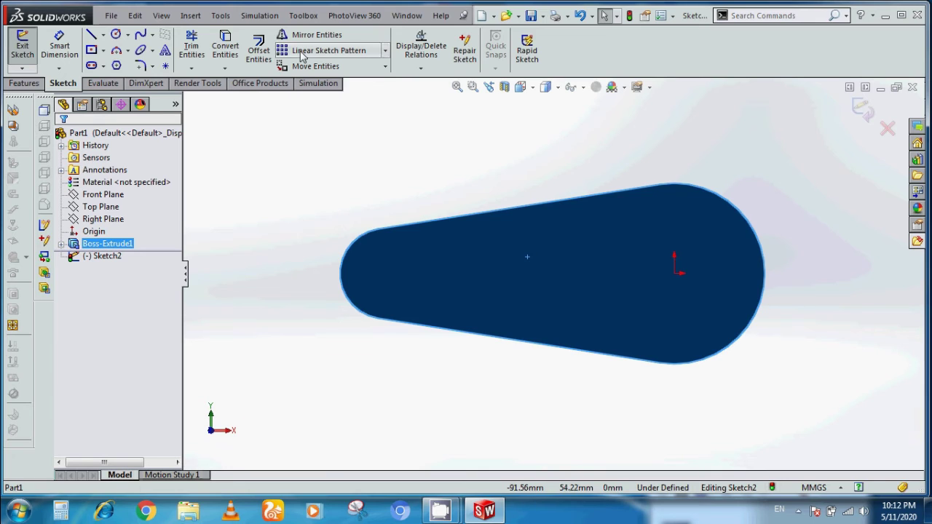
pyautogui.click(234, 55)
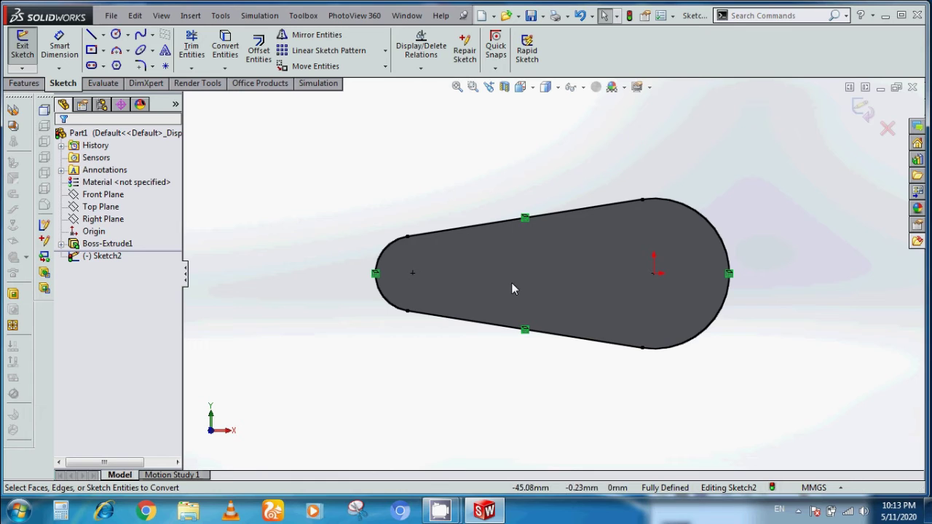
# Fit and rotate the view, then start a boss extrusion of the converted outline
pyautogui.press('f')
pyautogui.press('Left')
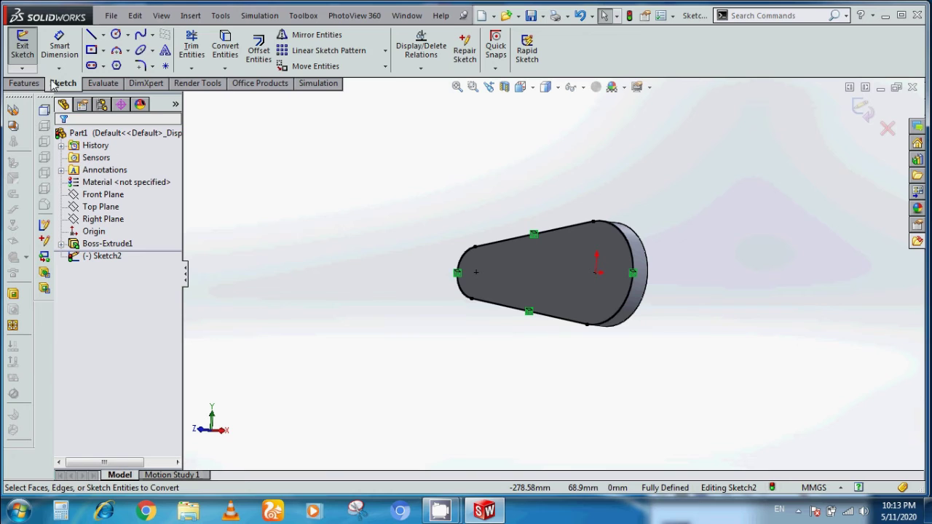
pyautogui.click(29, 84)
pyautogui.click(29, 49)
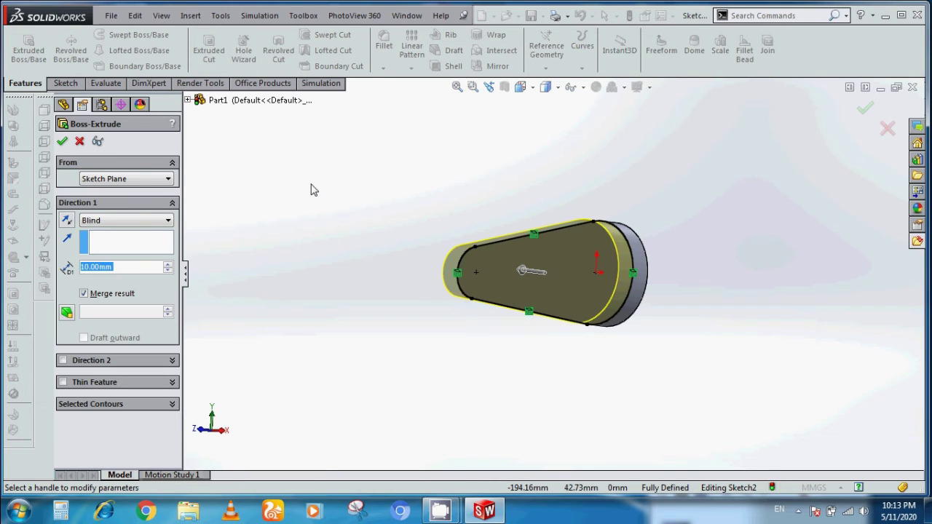
# Extrude a second 10 mm plate starting from a 40 mm offset, then orbit to view both plates
pyautogui.click(140, 182)
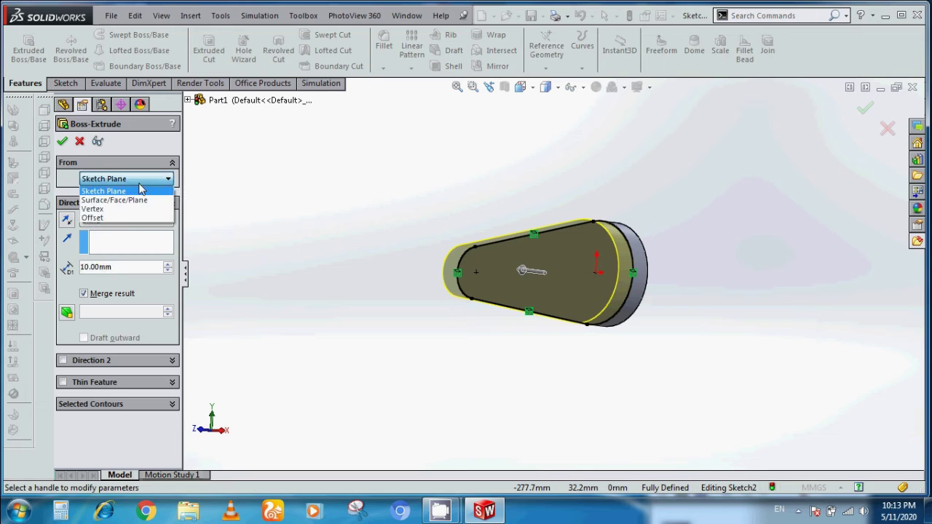
pyautogui.click(125, 219)
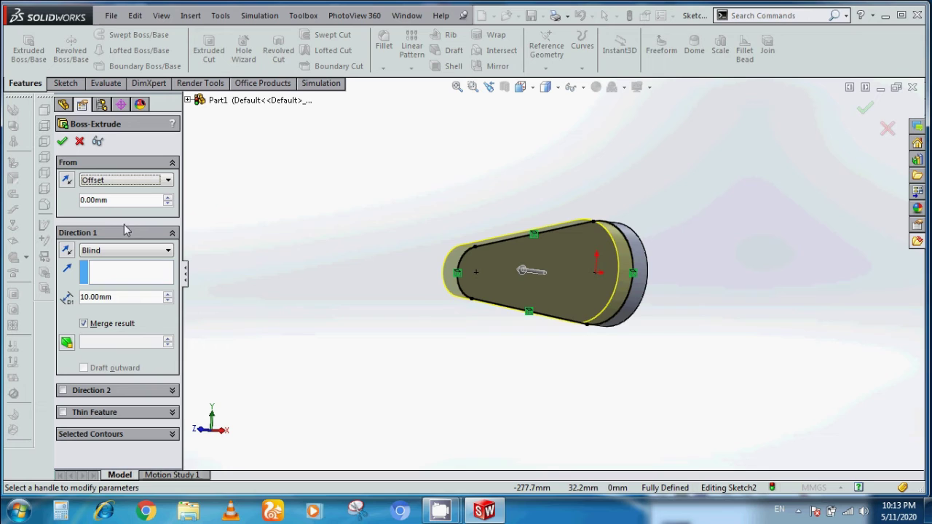
pyautogui.click(167, 198)
pyautogui.click(167, 198)
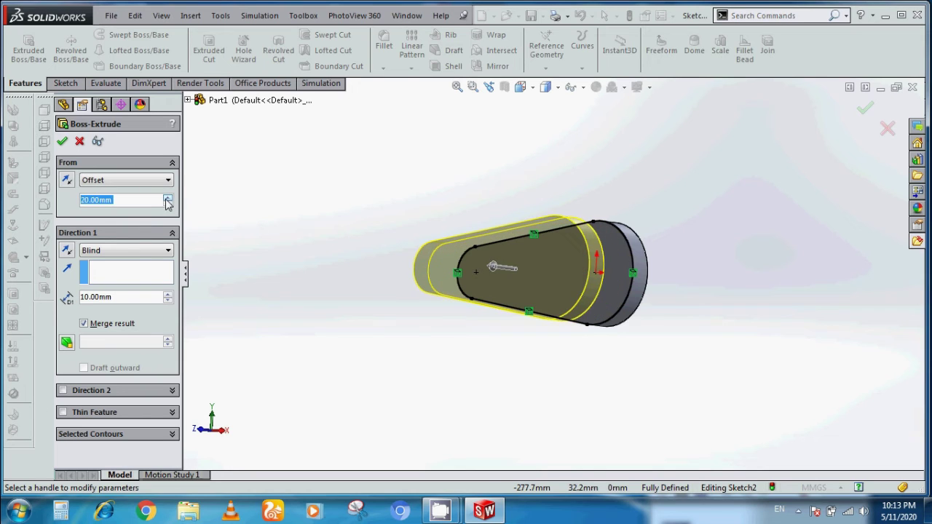
pyautogui.click(168, 199)
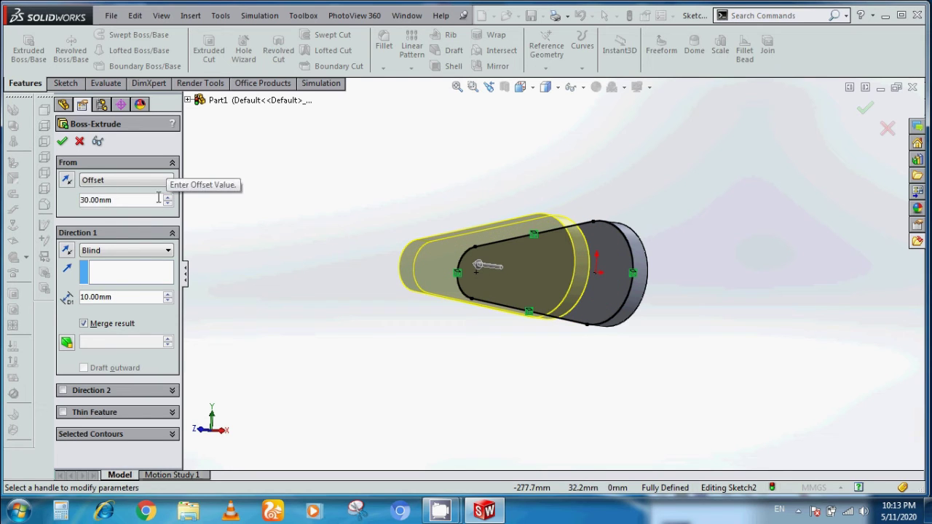
pyautogui.click(167, 198)
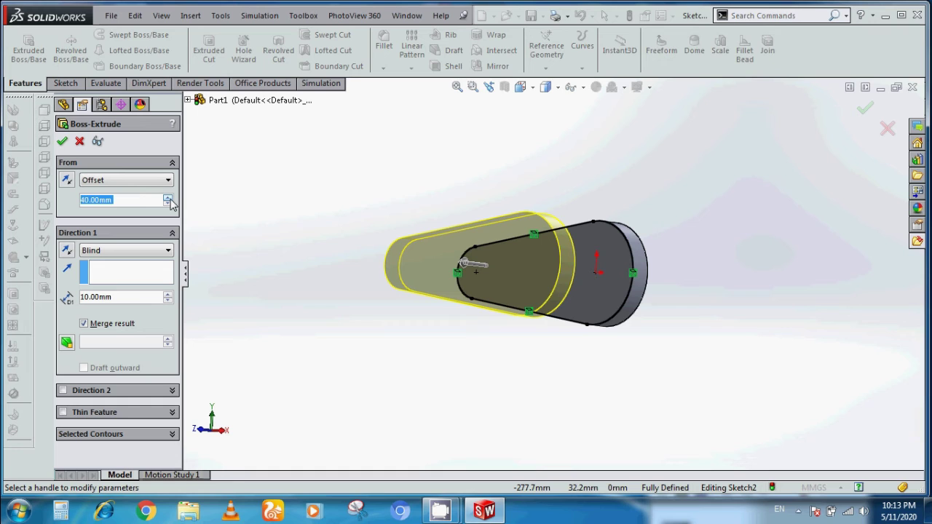
pyautogui.click(61, 141)
pyautogui.click(333, 194)
pyautogui.moveTo(389, 187)
pyautogui.mouseDown(button='middle')
pyautogui.moveTo(308, 245)
pyautogui.moveTo(228, 269)
pyautogui.moveTo(277, 296)
pyautogui.moveTo(393, 304)
pyautogui.moveTo(308, 298)
pyautogui.mouseUp(button='middle')
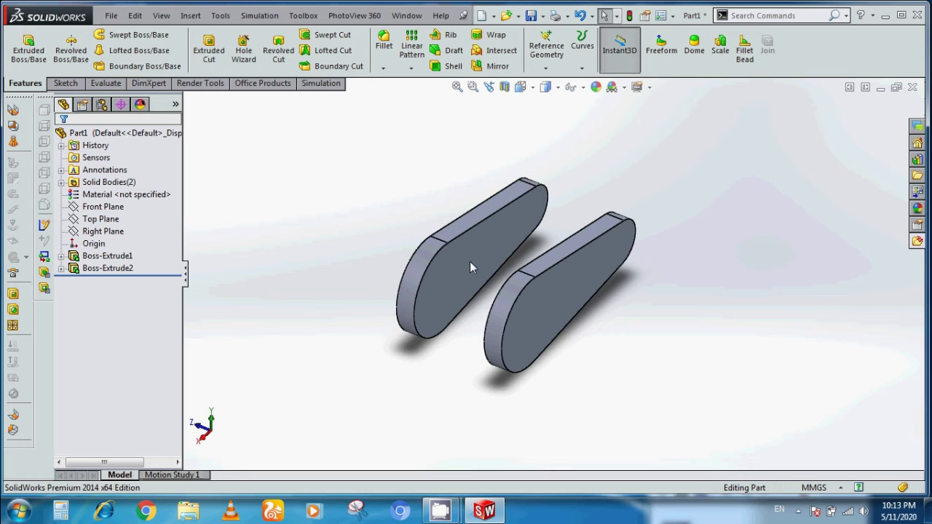
# Start a sketch on the left plate's inner face and view it normal to the screen
pyautogui.click(470, 264)
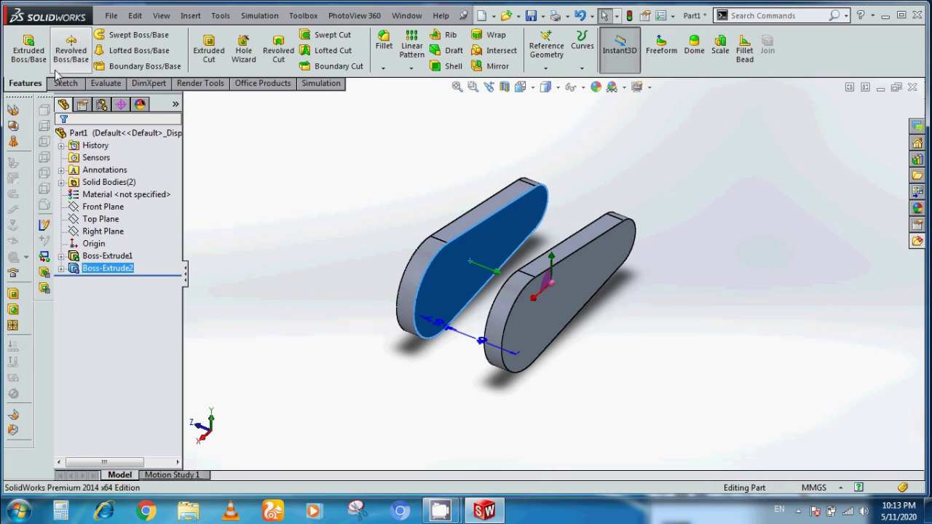
pyautogui.click(66, 85)
pyautogui.click(26, 46)
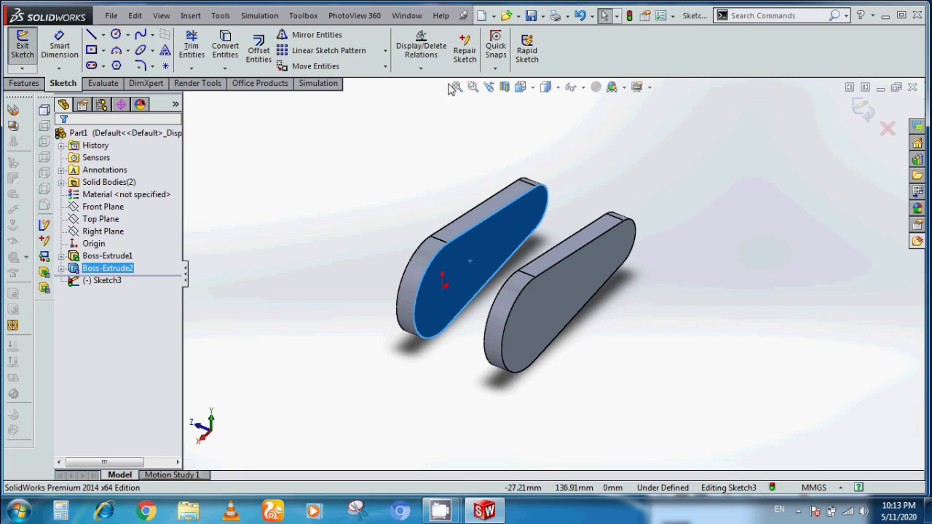
pyautogui.click(520, 88)
pyautogui.click(589, 166)
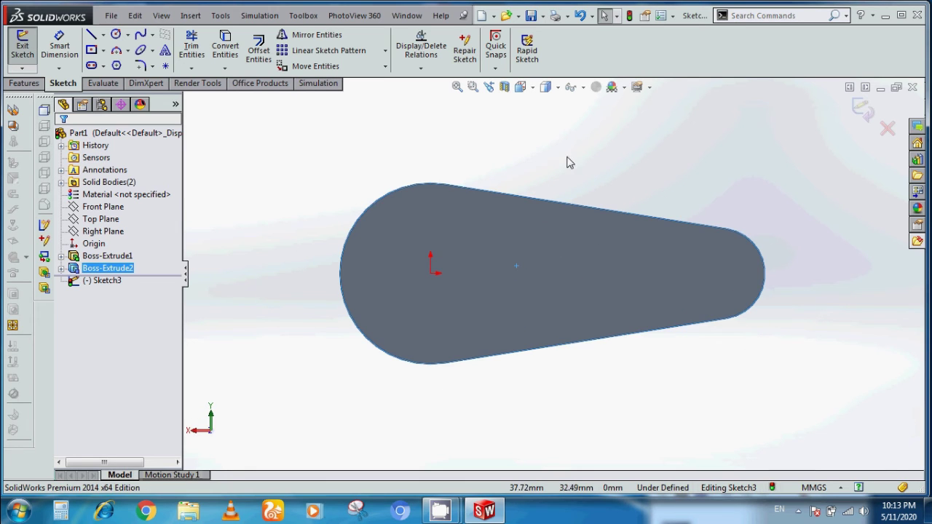
# Draw a centerline from the origin to the far arc centre, with a center rectangle at its midpoint
pyautogui.click(104, 34)
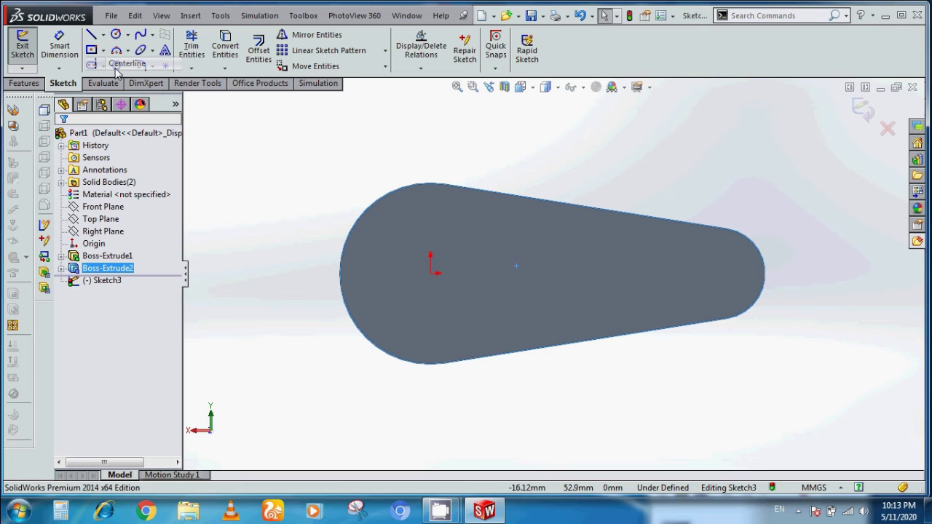
pyautogui.click(117, 65)
pyautogui.click(434, 273)
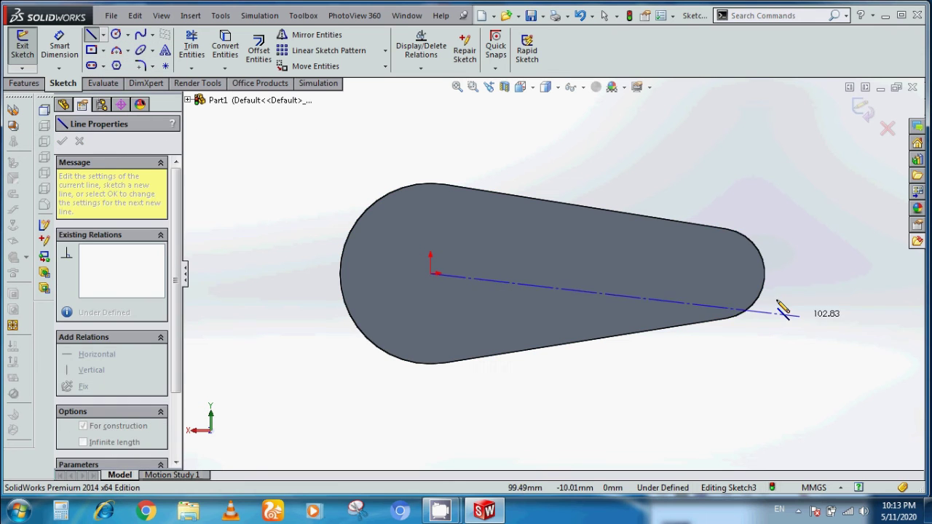
pyautogui.click(723, 273)
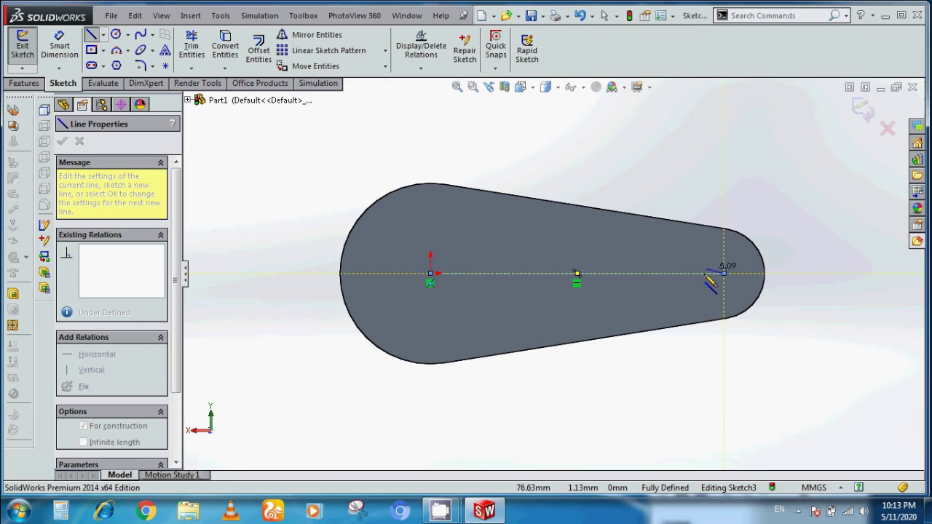
pyautogui.click(102, 50)
pyautogui.click(109, 80)
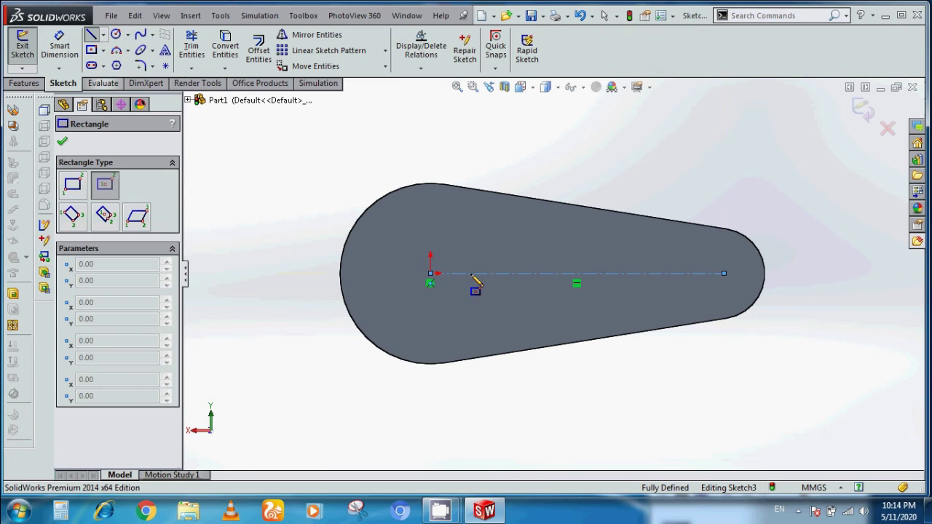
pyautogui.click(577, 274)
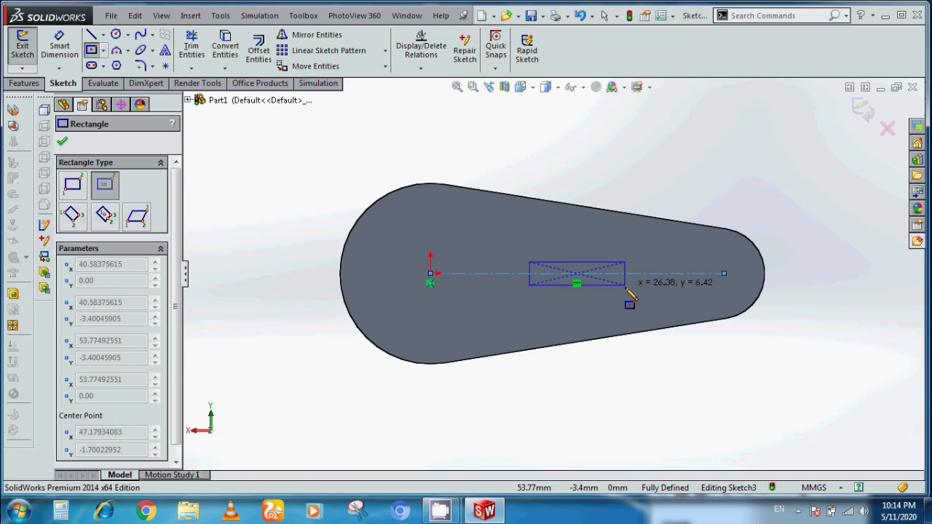
pyautogui.click(625, 287)
# Dimension the rectangle to 25 mm long and 8 mm high
pyautogui.click(60, 46)
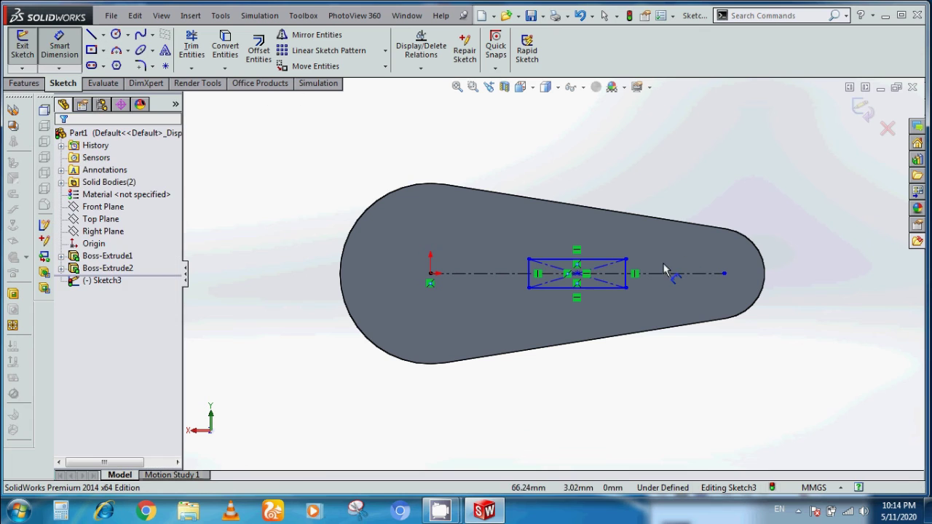
pyautogui.click(596, 259)
pyautogui.click(593, 249)
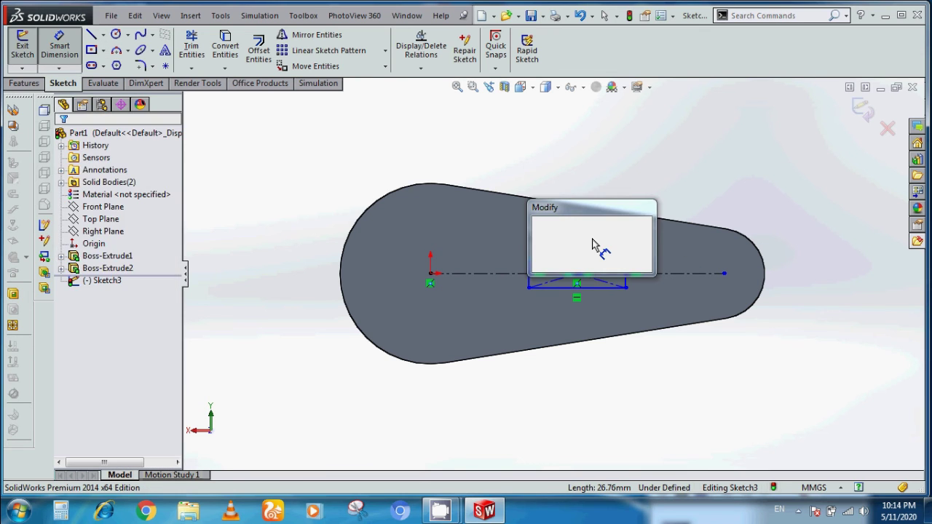
pyautogui.write('25')
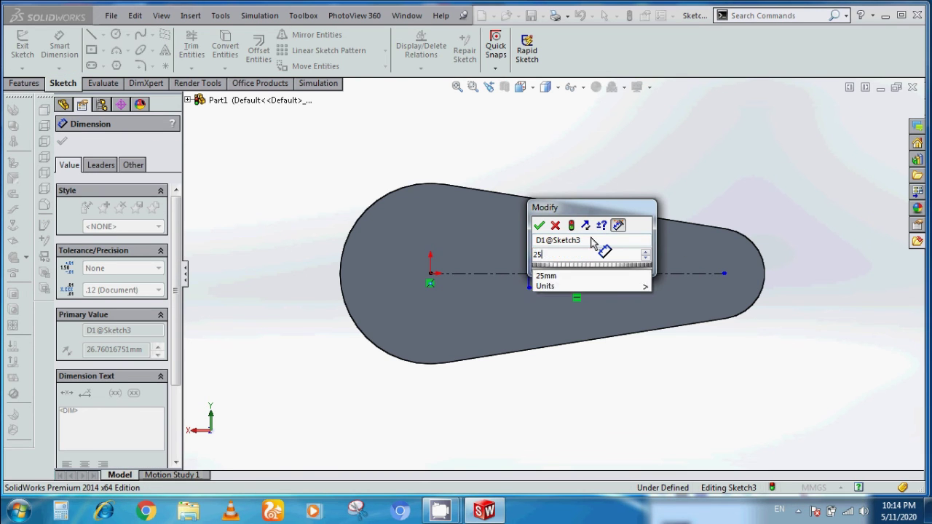
pyautogui.press('Return')
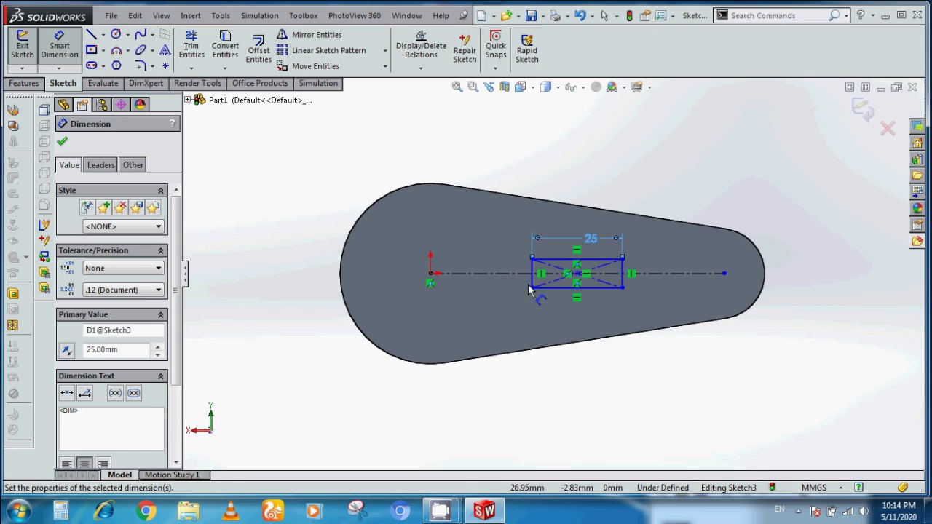
pyautogui.click(531, 281)
pyautogui.click(511, 281)
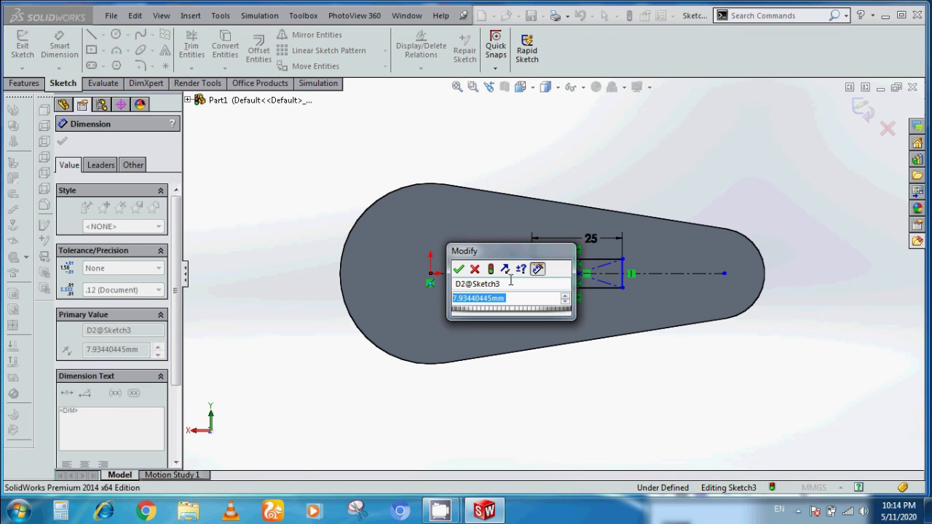
pyautogui.write('8')
pyautogui.press('Return')
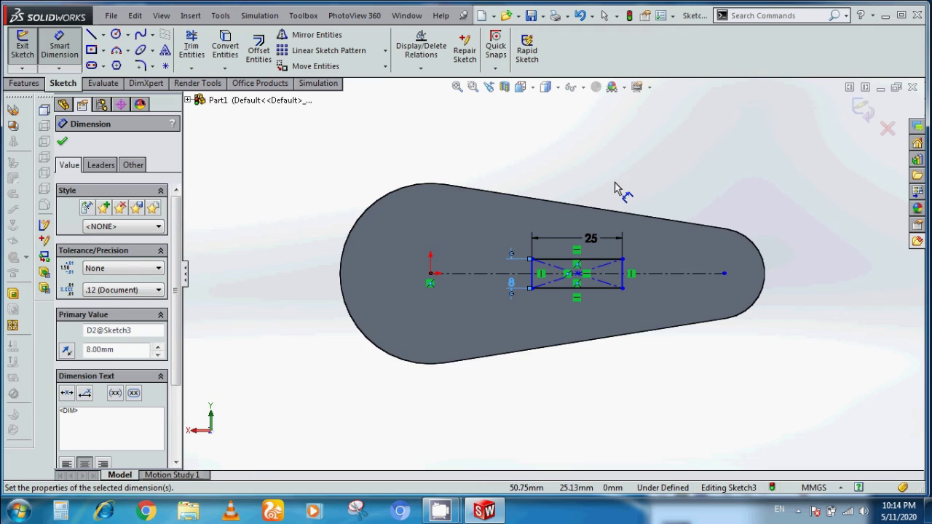
pyautogui.moveTo(576, 208); pyautogui.dragTo(480, 280, button='middle')
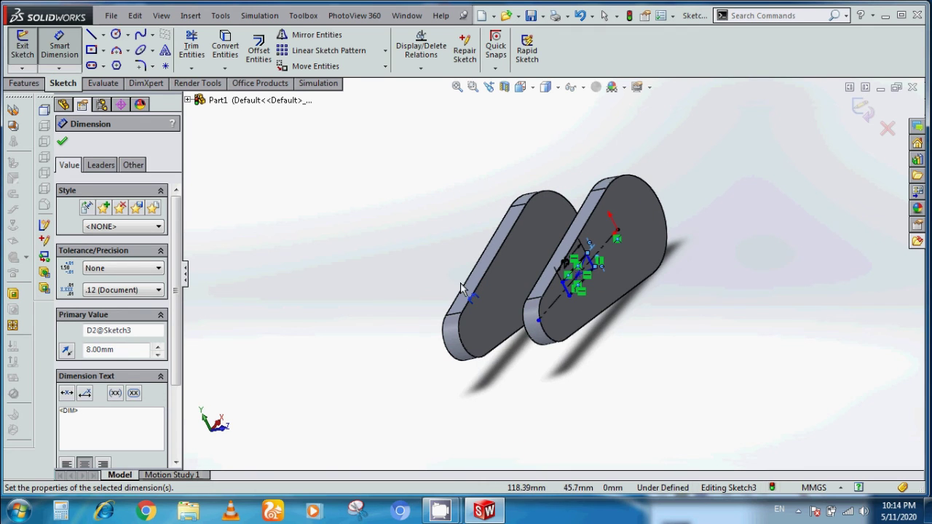
pyautogui.click(29, 84)
pyautogui.click(27, 49)
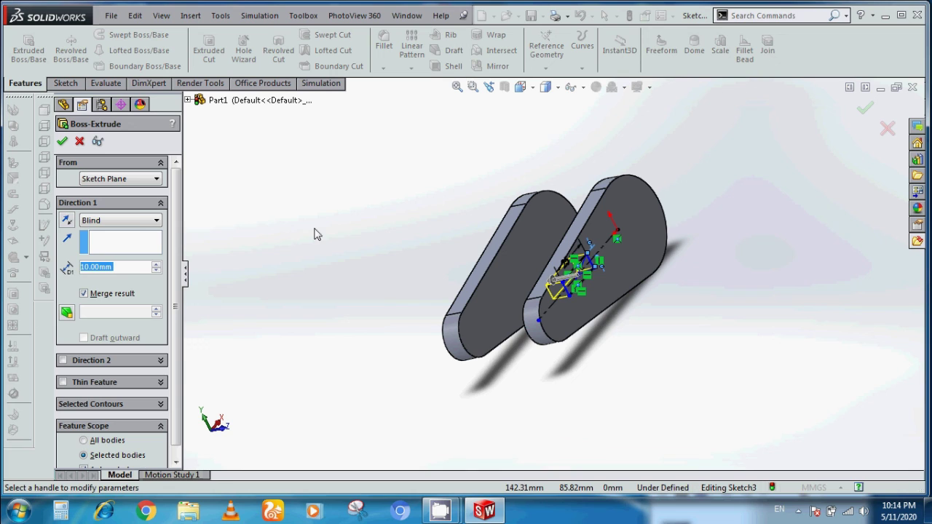
# Extrude the 25 × 8 rectangle with end condition Up To Next to bridge both plates
pyautogui.click(134, 221)
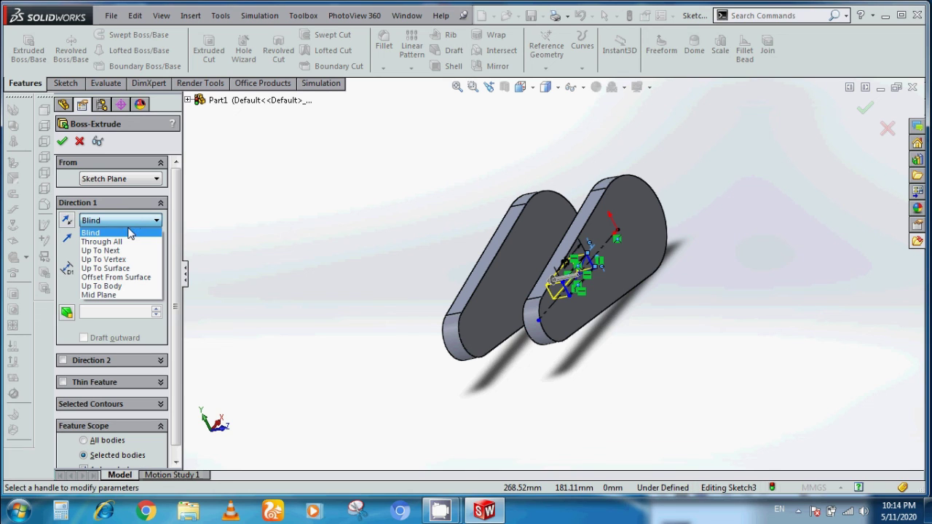
pyautogui.click(102, 251)
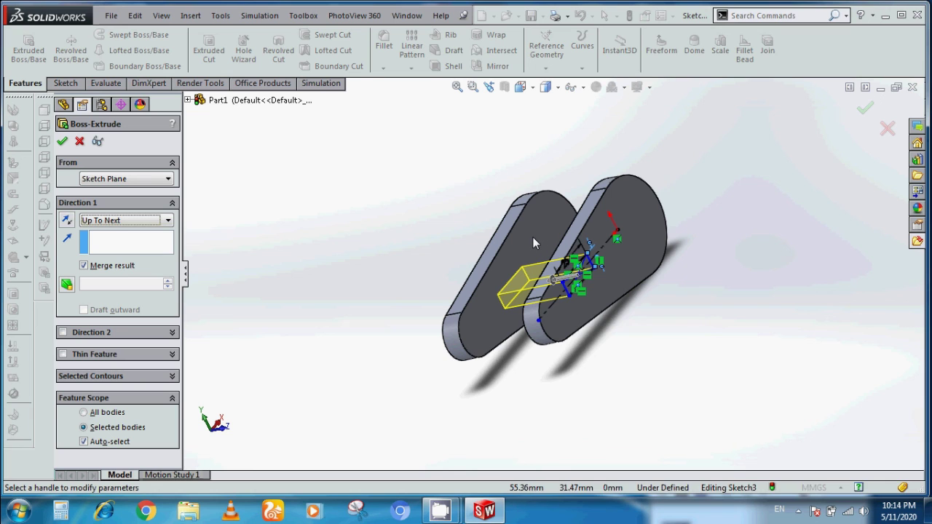
pyautogui.moveTo(532, 243); pyautogui.dragTo(565, 262, button='middle')
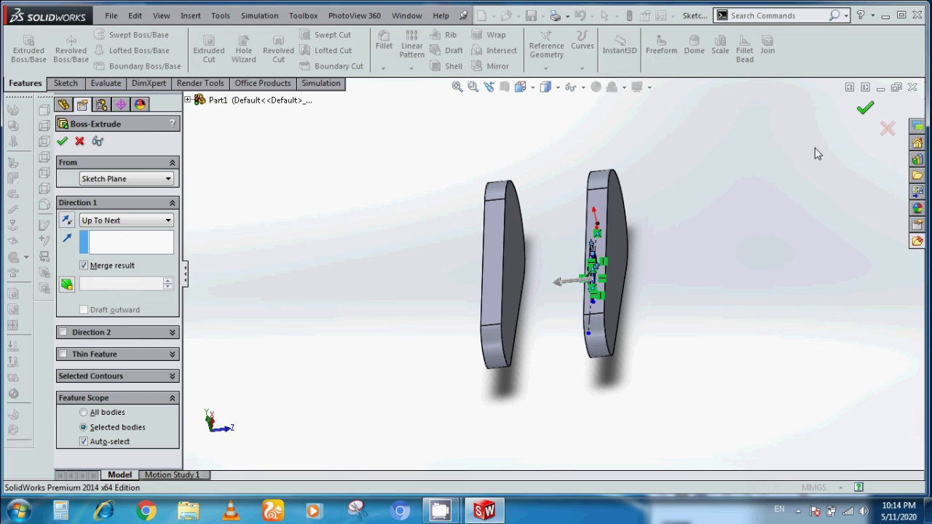
pyautogui.press('Return')
pyautogui.moveTo(784, 170)
pyautogui.mouseDown(button='middle')
pyautogui.moveTo(600, 248)
pyautogui.moveTo(517, 326)
pyautogui.moveTo(575, 397)
pyautogui.moveTo(572, 386)
pyautogui.moveTo(571, 397)
pyautogui.mouseUp(button='middle')
# Open the context menu of the part's Material <not specified> entry in the FeatureManager tree
pyautogui.scroll(-2, 562, 301)
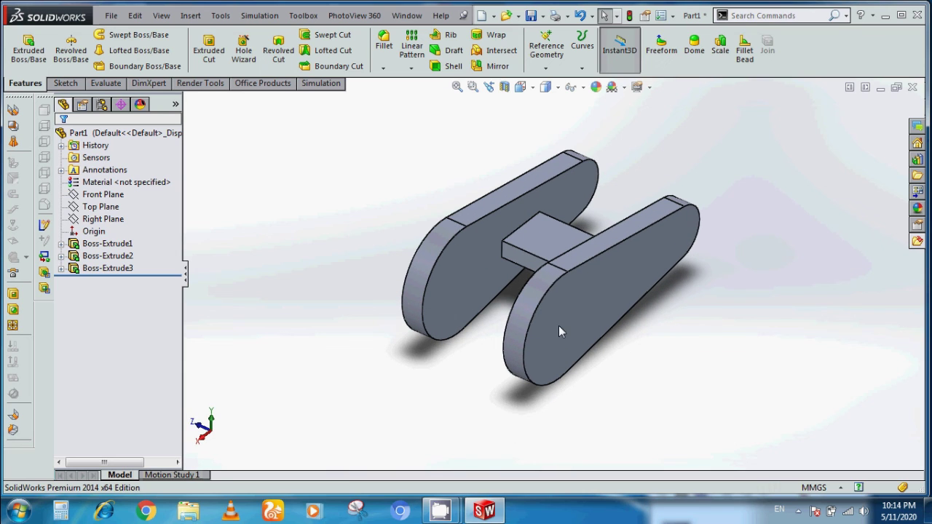
pyautogui.scroll(-1, 569, 281)
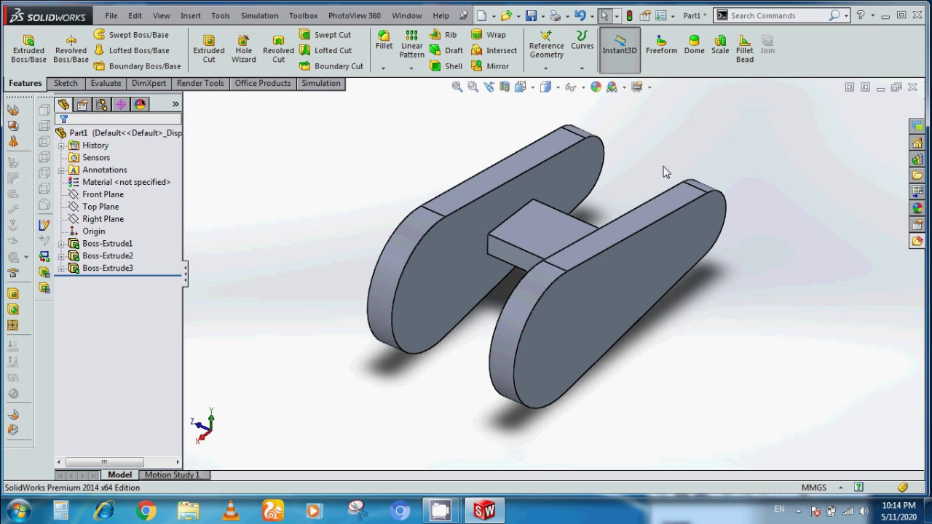
pyautogui.click(143, 185)
pyautogui.rightClick(144, 190)
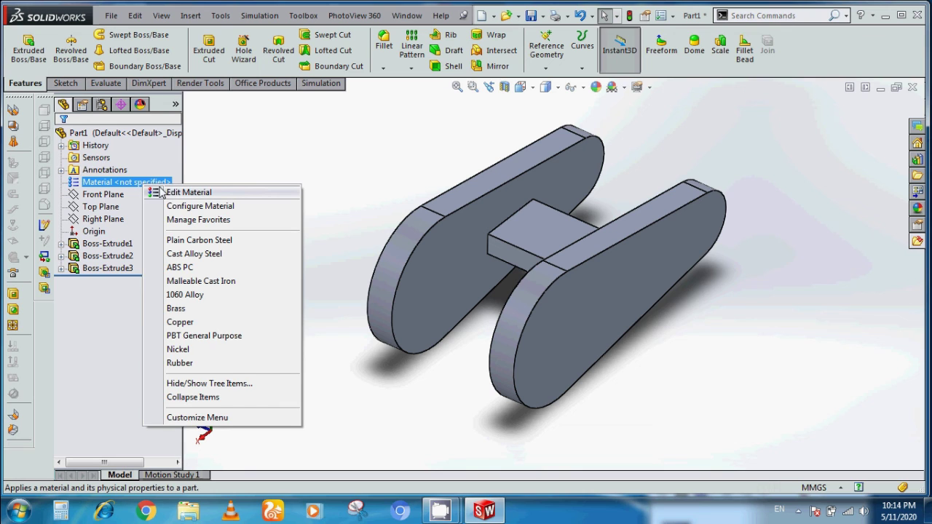
# Apply 1023 Carbon Steel Sheet (SS) in the material editor and fit the model in view
pyautogui.click(175, 193)
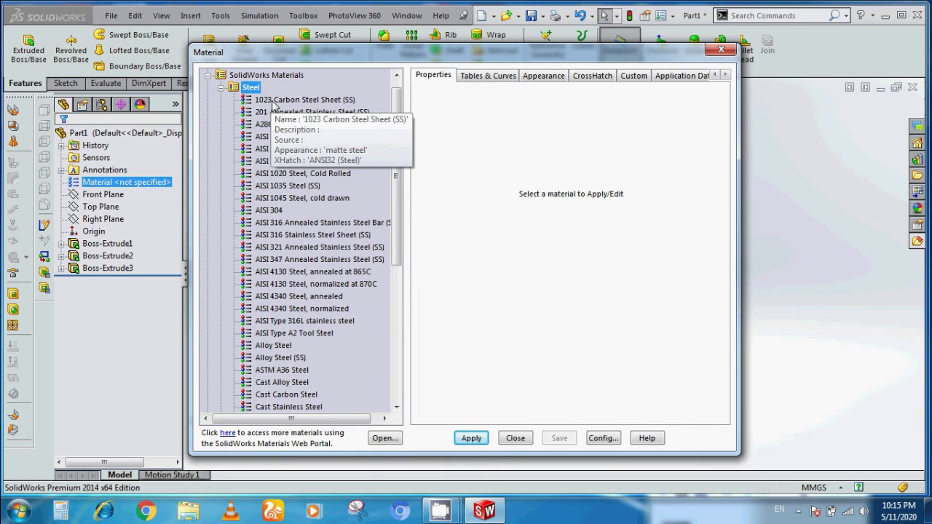
pyautogui.click(281, 99)
pyautogui.click(471, 438)
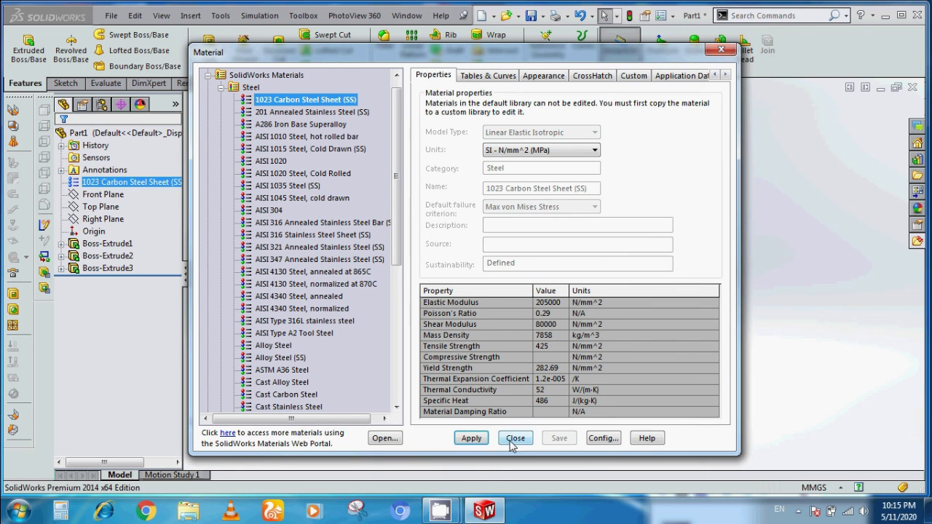
pyautogui.click(515, 438)
pyautogui.press('f')
pyautogui.scroll(-2, 608, 269)
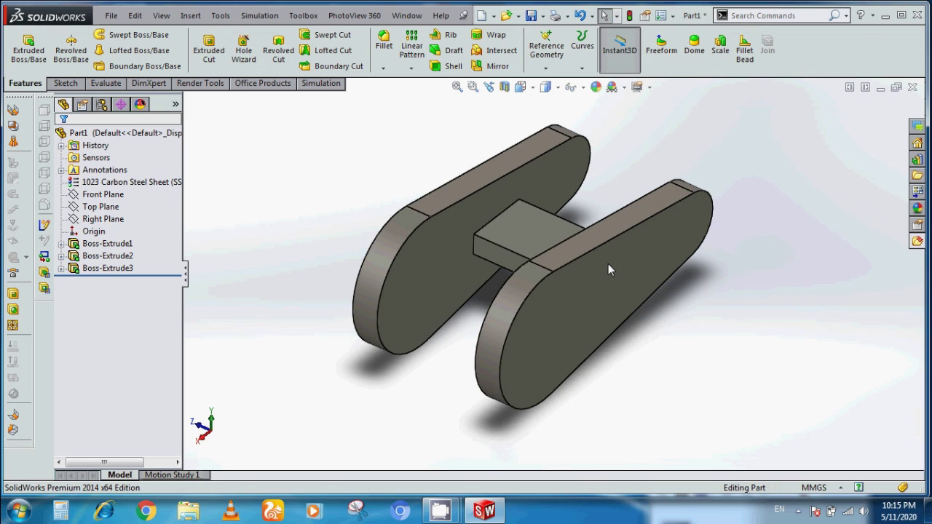
pyautogui.scroll(-2, 602, 211)
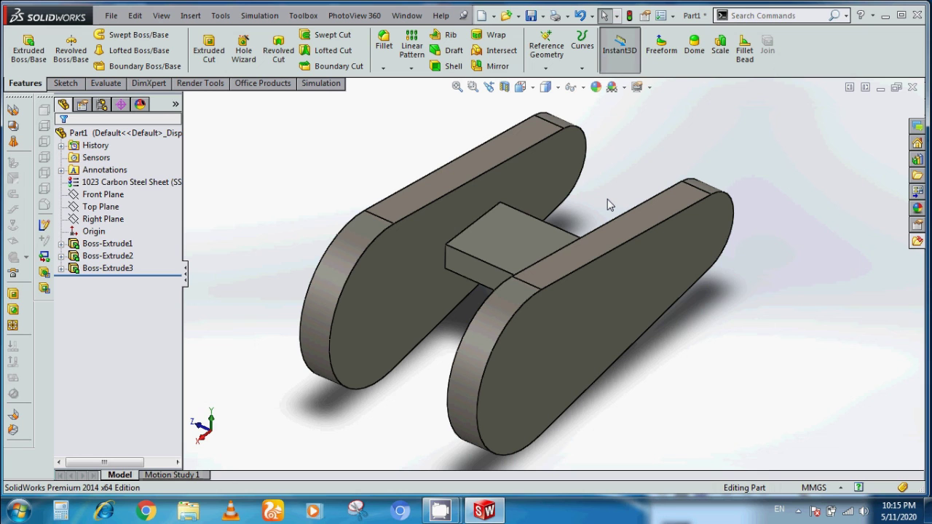
pyautogui.moveTo(440, 511)
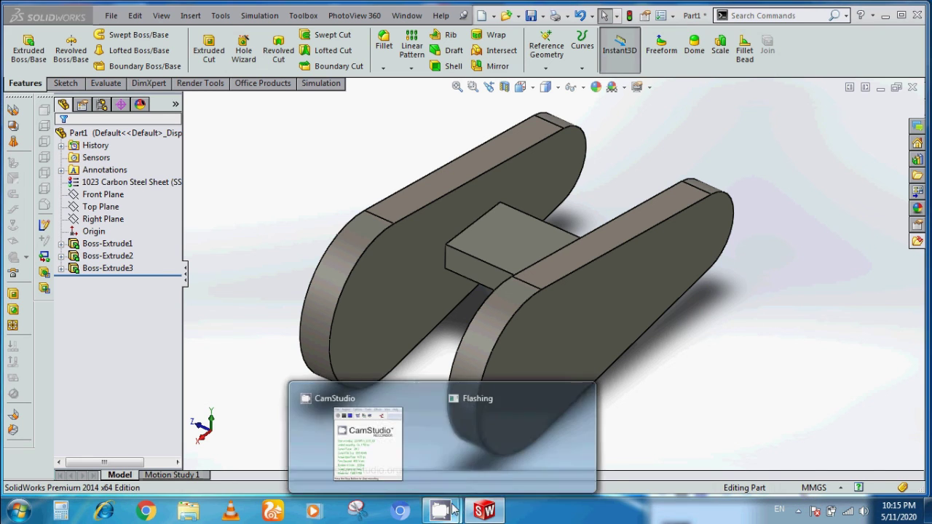
pyautogui.click(404, 466)
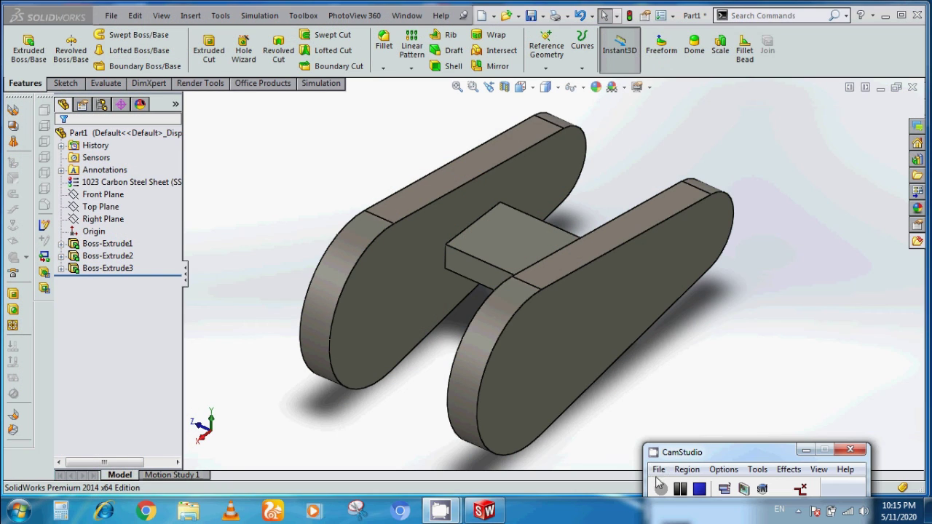